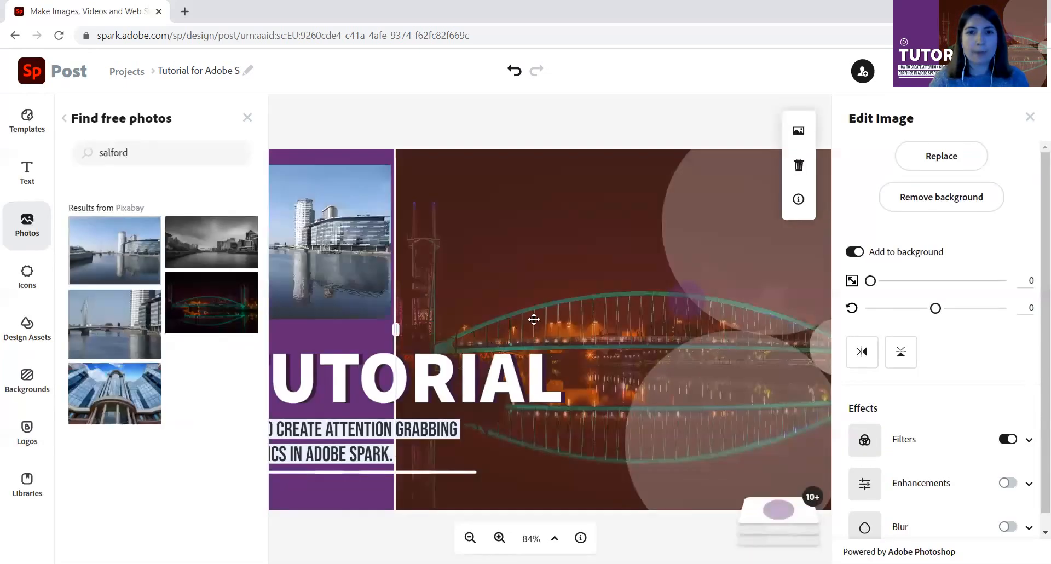
- Delete the loose waterfront photo that sits on top of the design
{"action": "left_click", "coordinate": [314, 230]}
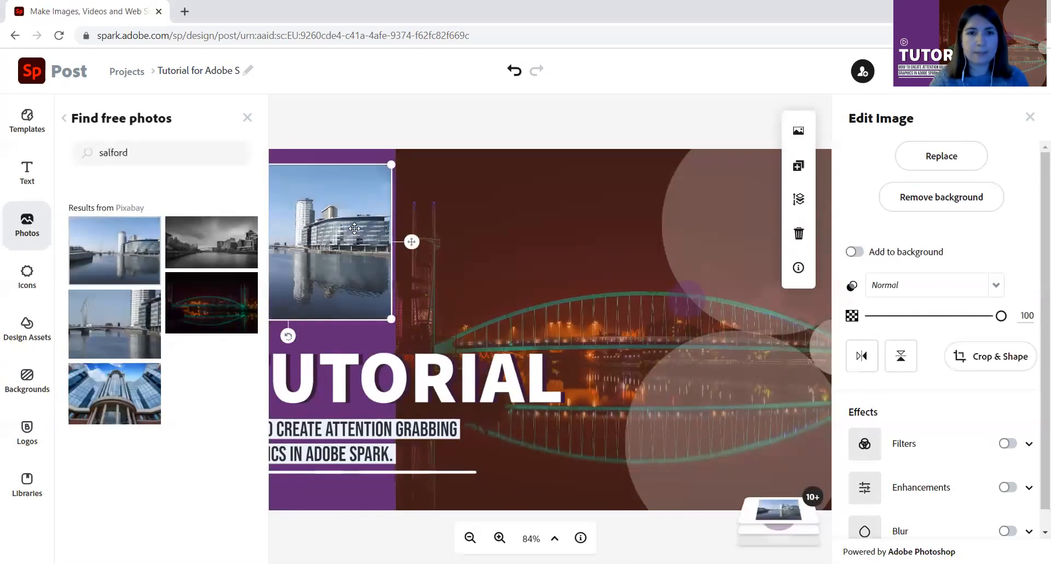
{"action": "left_click_drag", "start_coordinate": [536, 262], "coordinate": [529, 263]}
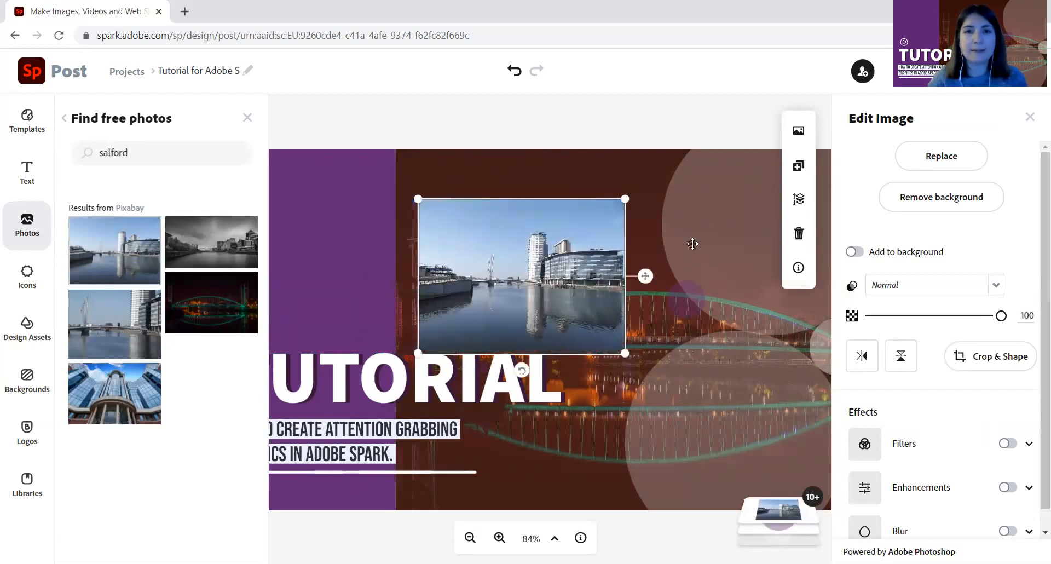
{"action": "key", "text": "Delete"}
- Replace the night bridge background photo with the daytime waterfront photo, the first of the salford results
{"action": "left_click", "coordinate": [582, 244]}
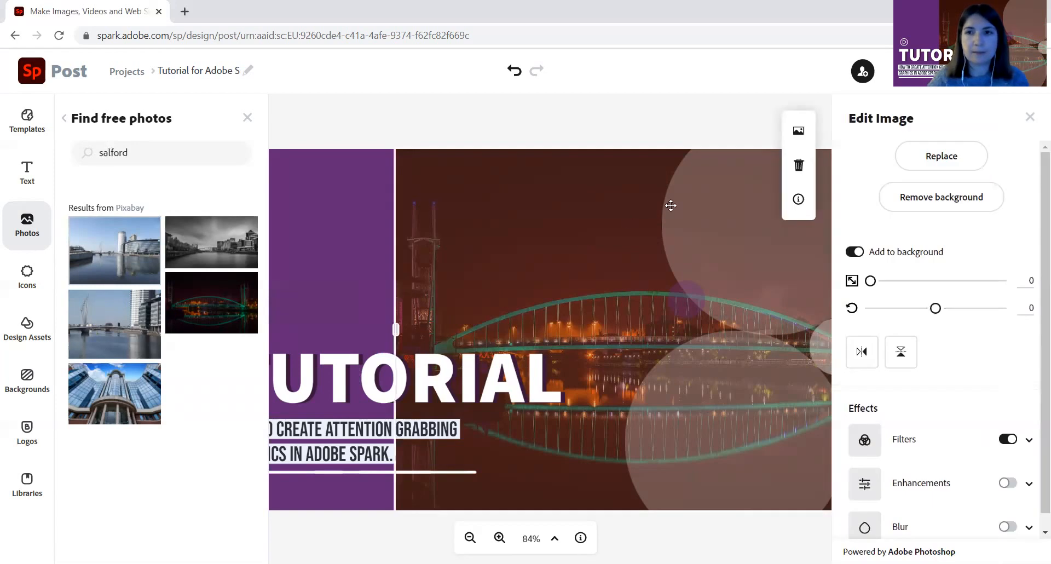
{"action": "left_click", "coordinate": [957, 163]}
{"action": "left_click", "coordinate": [112, 258]}
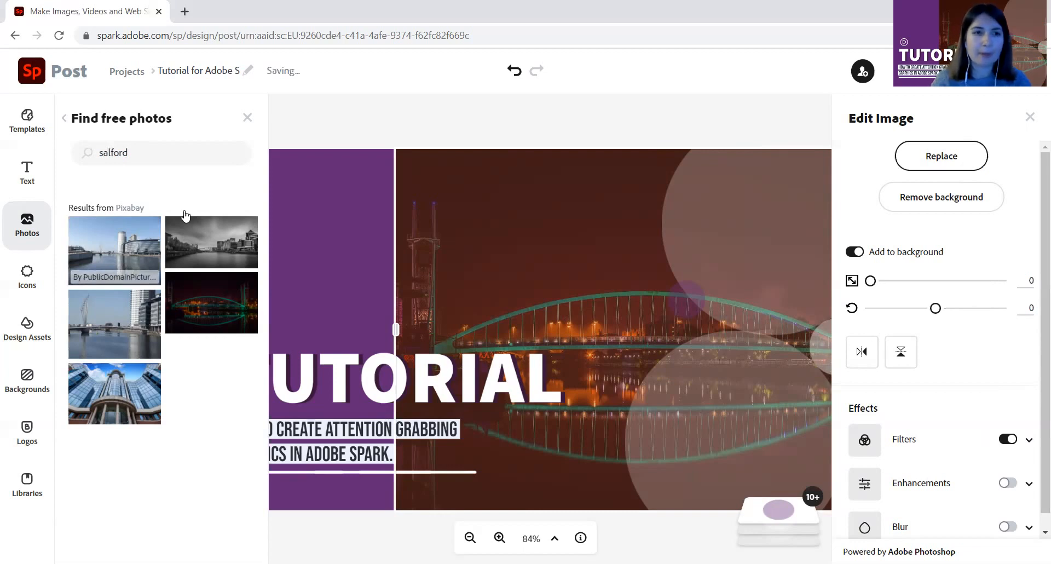
{"action": "left_click", "coordinate": [104, 250]}
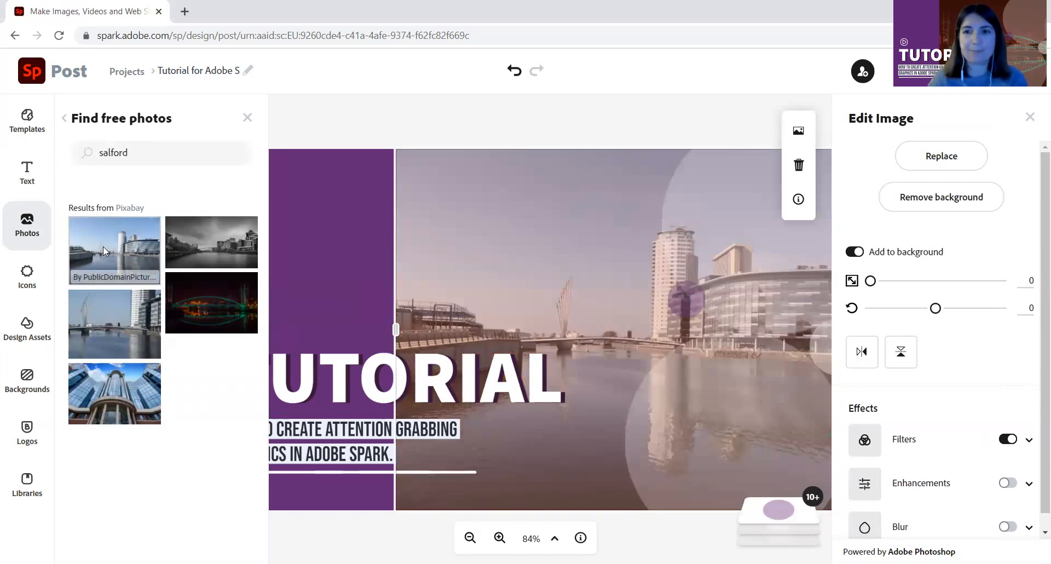
- Set the background photo's scale to 10 and its rotation to -3
{"action": "left_click", "coordinate": [887, 281]}
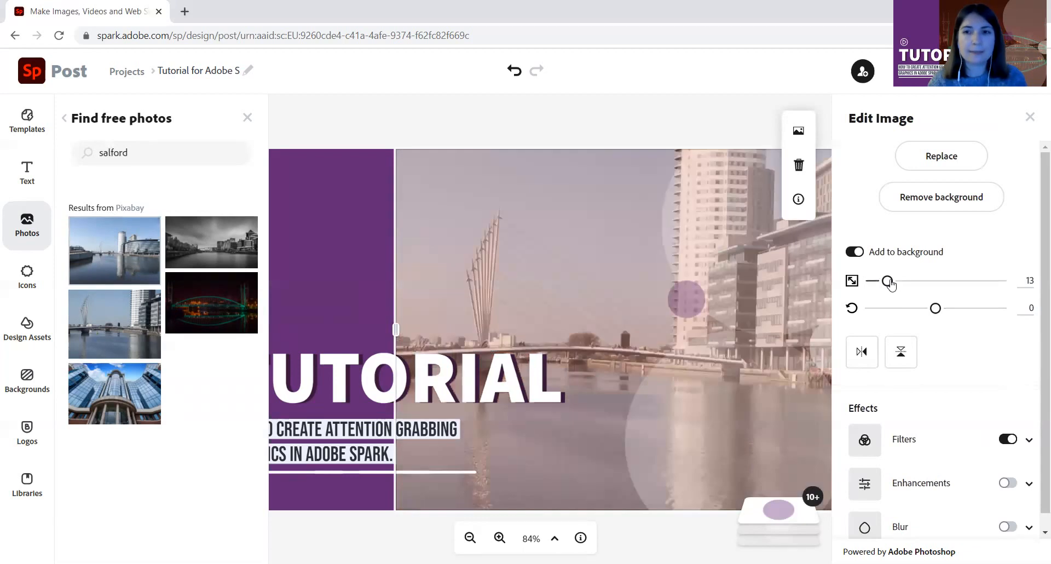
{"action": "left_click_drag", "start_coordinate": [887, 281], "coordinate": [935, 312]}
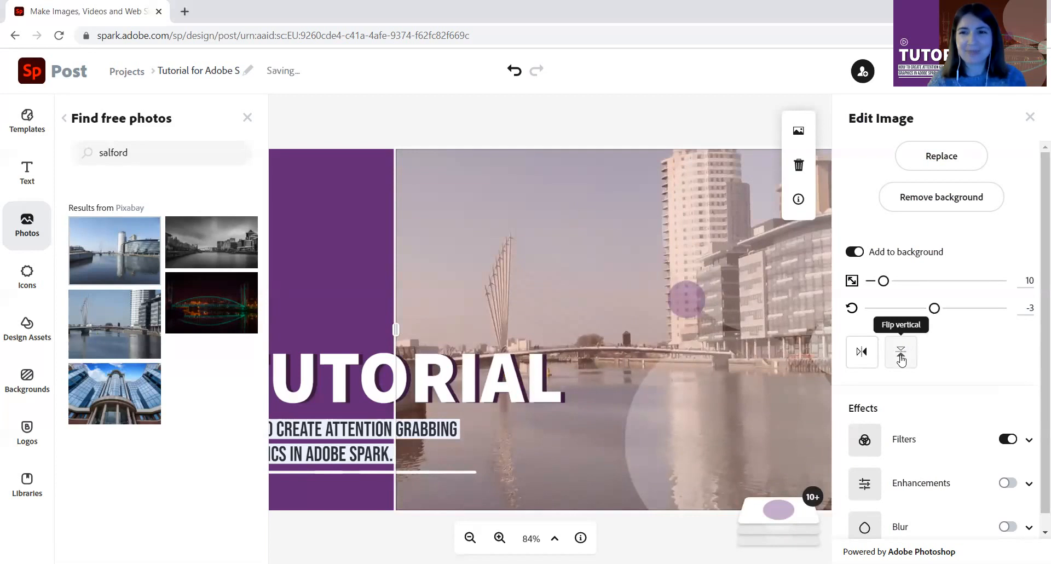
- Try out the vertical and horizontal flips on the background photo, reversing each one
{"action": "left_click", "coordinate": [899, 360]}
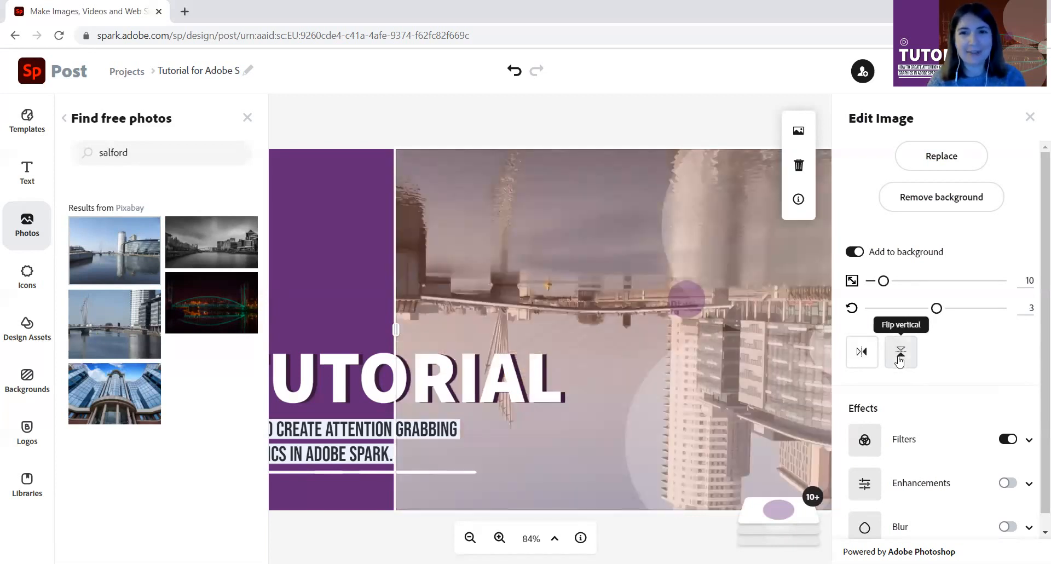
{"action": "left_click", "coordinate": [899, 360]}
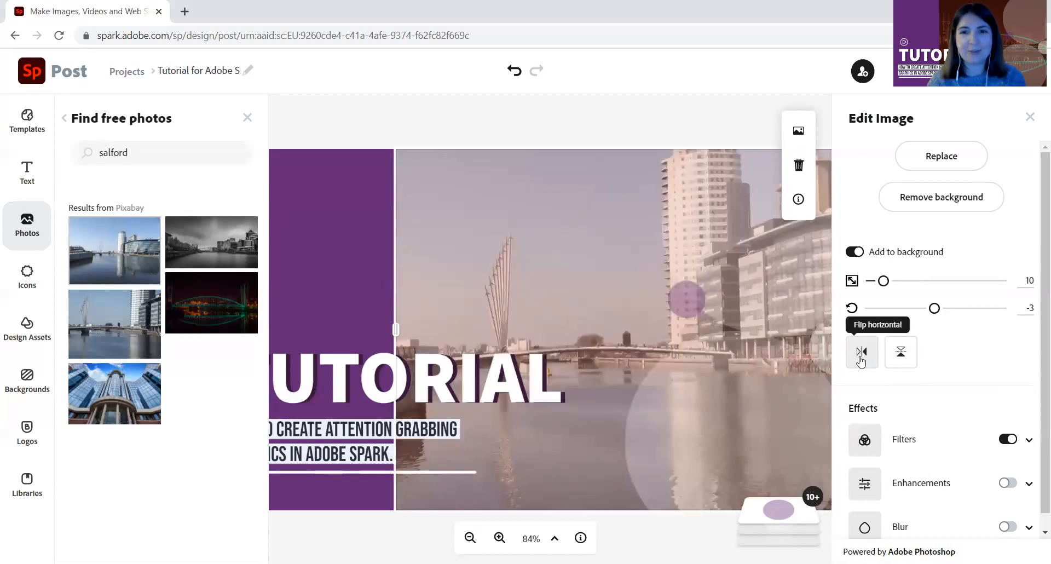
{"action": "left_click", "coordinate": [861, 358]}
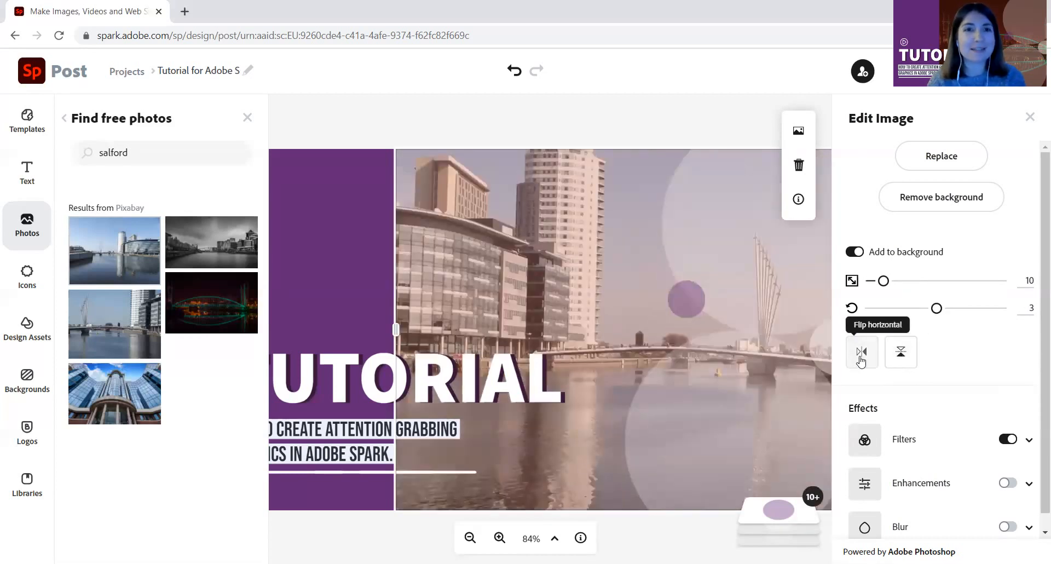
{"action": "left_click", "coordinate": [860, 358]}
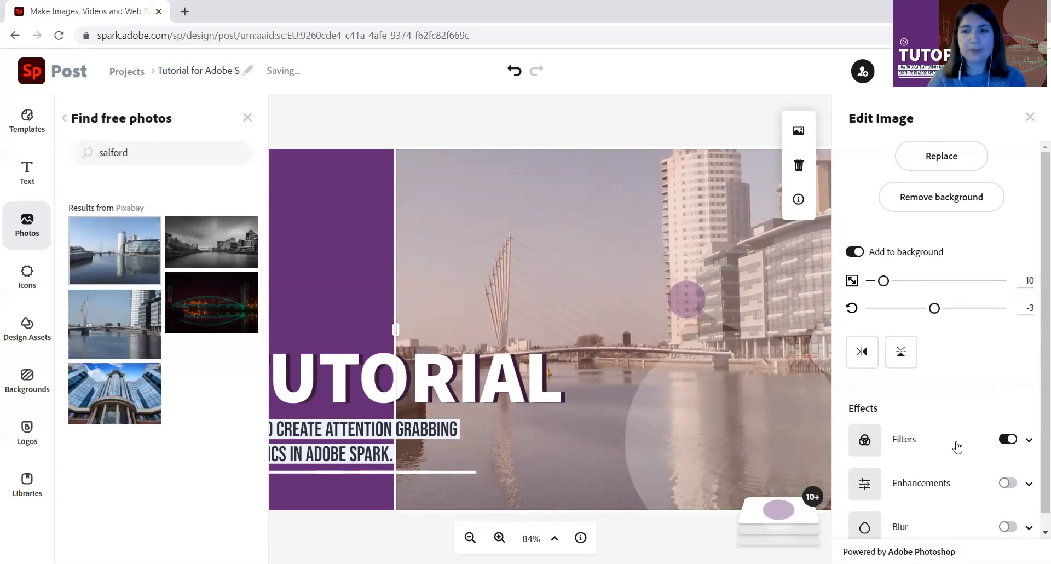
- Switch the background photo's filters off and on to compare, and apply the Contrast filter
{"action": "left_click", "coordinate": [928, 441]}
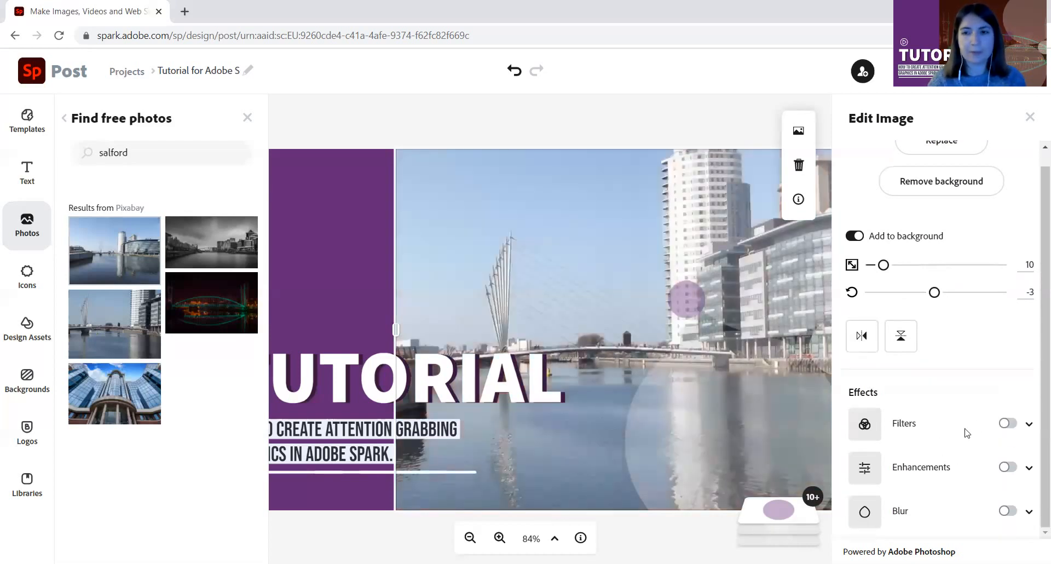
{"action": "left_click", "coordinate": [1007, 426]}
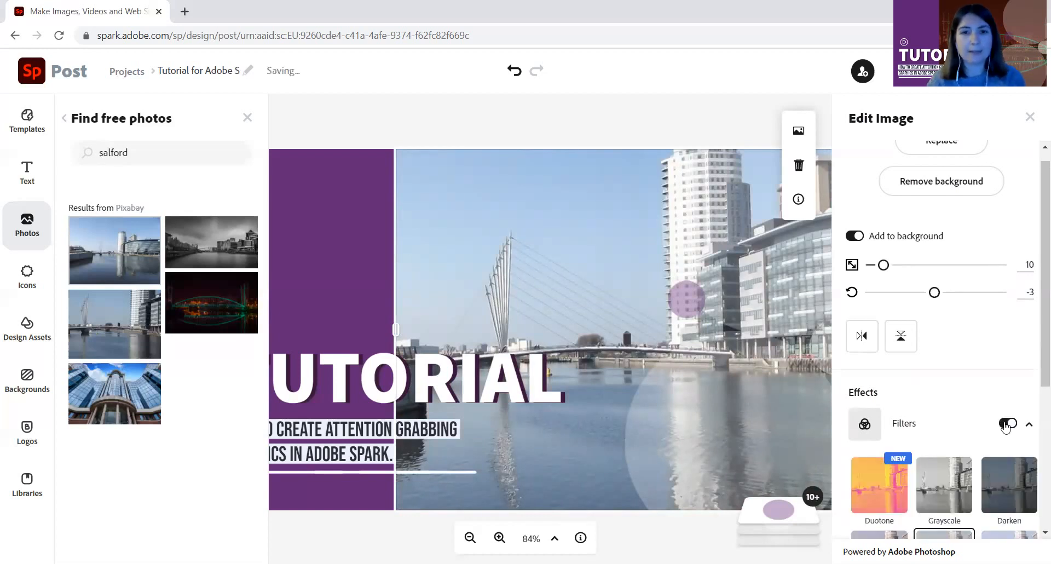
{"action": "left_click", "coordinate": [1006, 426]}
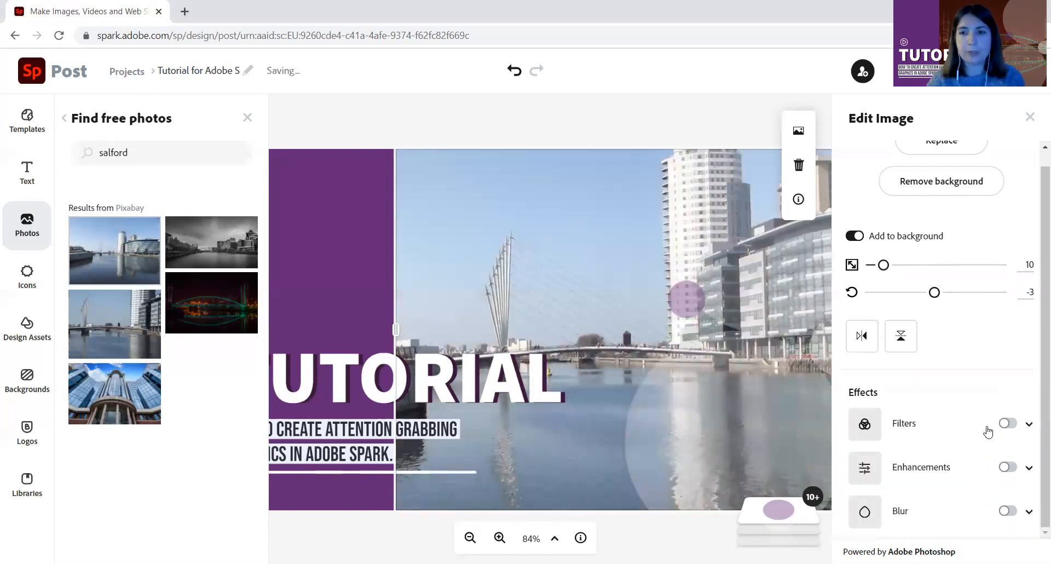
{"action": "left_click", "coordinate": [1006, 424]}
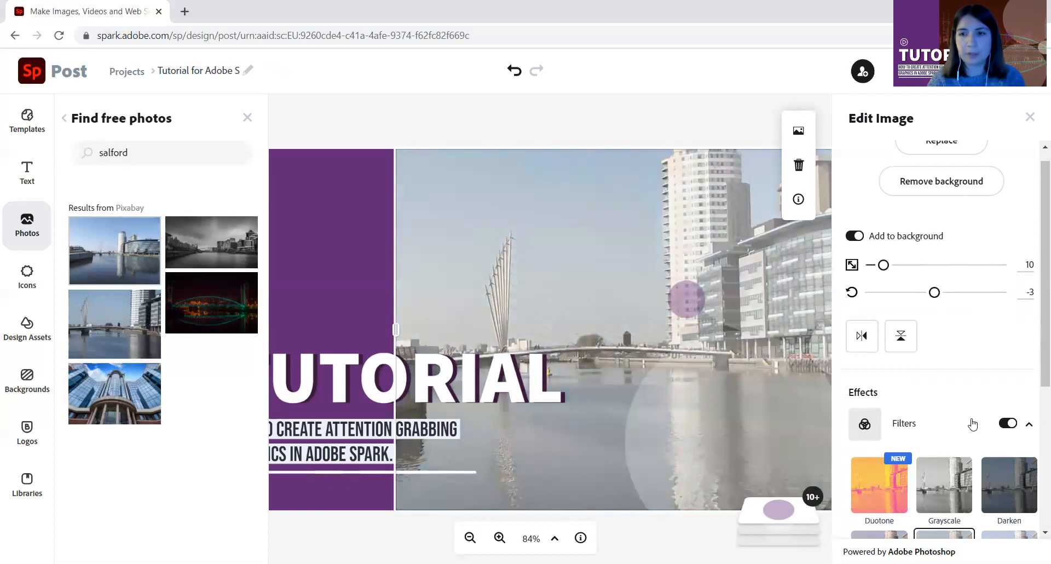
{"action": "scroll", "coordinate": [974, 422], "scroll_direction": "down", "scroll_amount": 2}
{"action": "scroll", "coordinate": [972, 423], "scroll_direction": "down", "scroll_amount": 2}
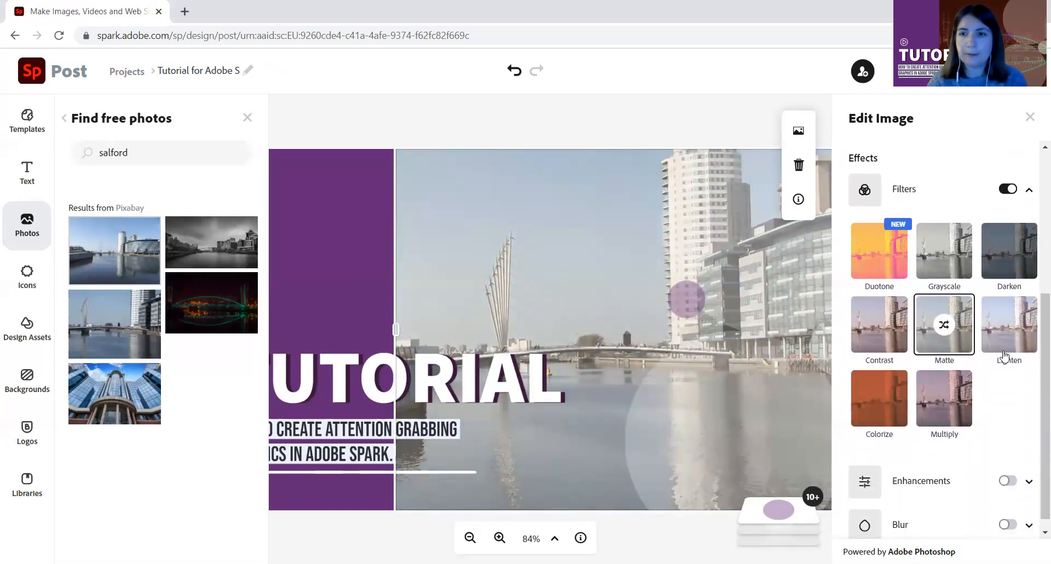
{"action": "left_click", "coordinate": [886, 335]}
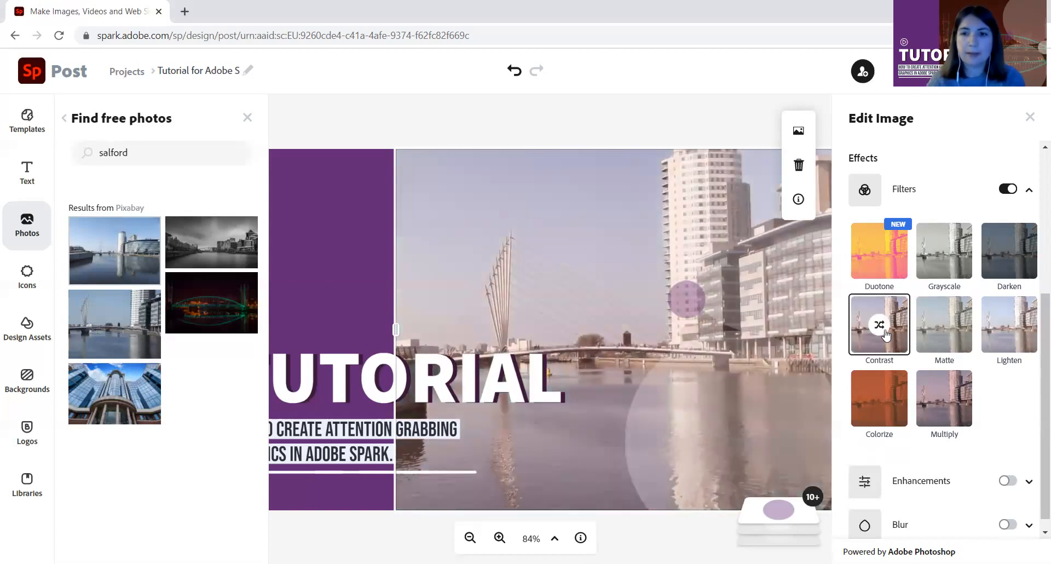
- Enable enhancements on the background photo and set the brightness to -51
{"action": "scroll", "coordinate": [984, 390], "scroll_direction": "down", "scroll_amount": 1}
{"action": "left_click", "coordinate": [1006, 467]}
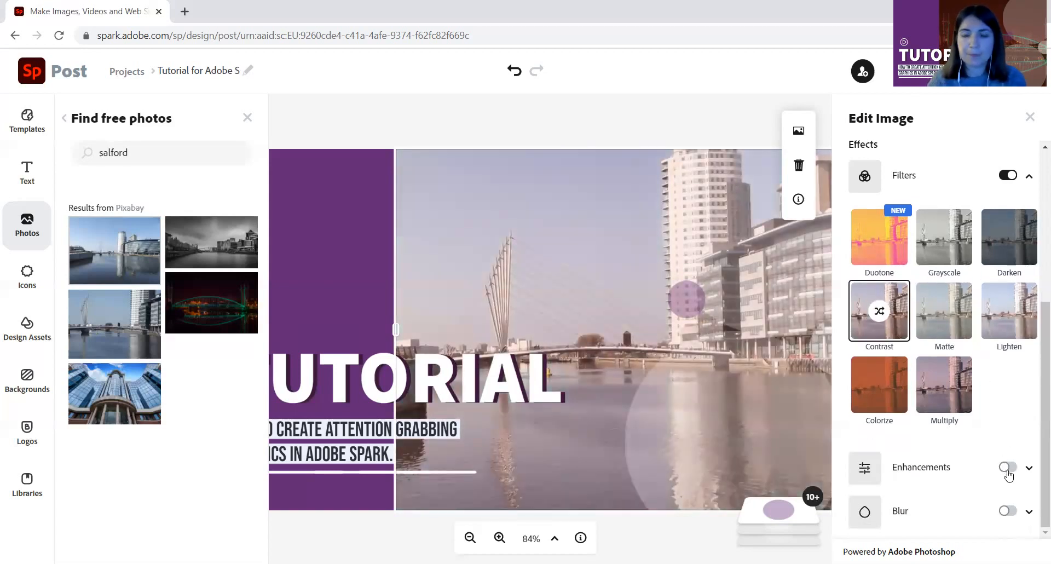
{"action": "scroll", "coordinate": [1009, 472], "scroll_direction": "down", "scroll_amount": 3}
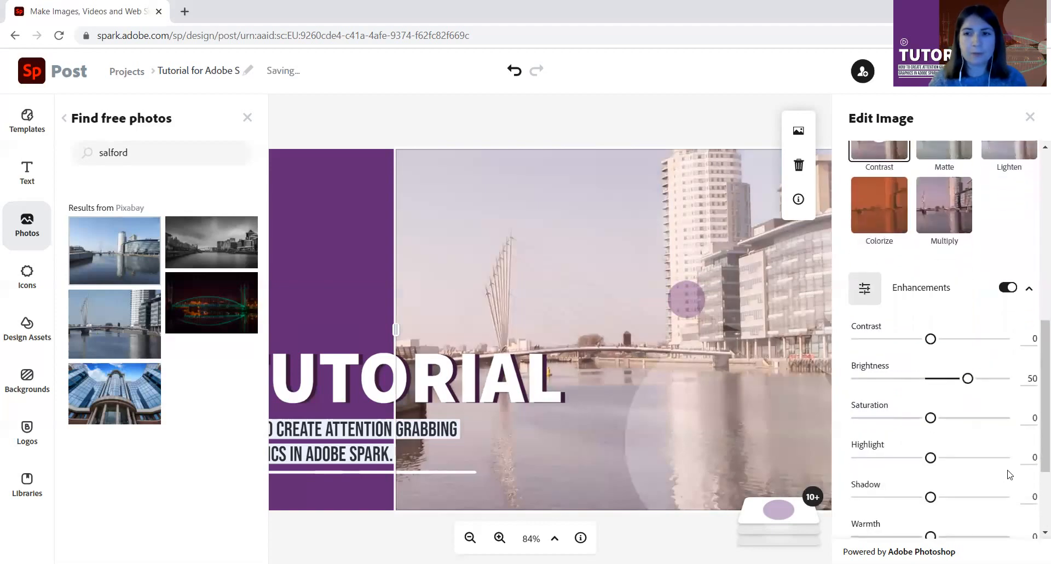
{"action": "left_click_drag", "start_coordinate": [937, 385], "coordinate": [893, 379]}
{"action": "scroll", "coordinate": [958, 419], "scroll_direction": "down", "scroll_amount": 1}
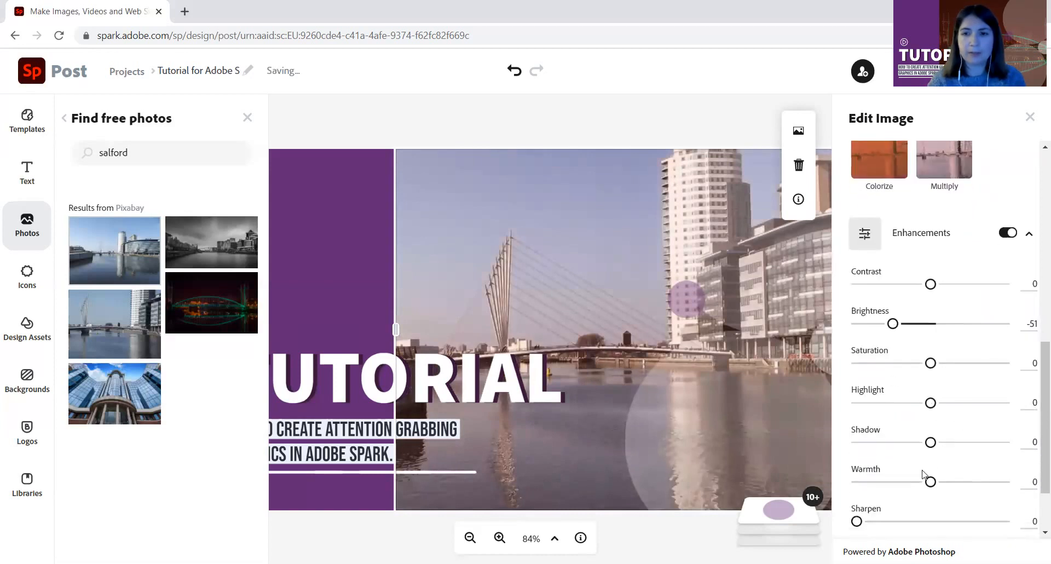
- Try a shadow of -23 and a sharpen value of 43 on the photo, and reset all enhancements
{"action": "scroll", "coordinate": [926, 475], "scroll_direction": "down", "scroll_amount": 1}
{"action": "left_click", "coordinate": [899, 405]}
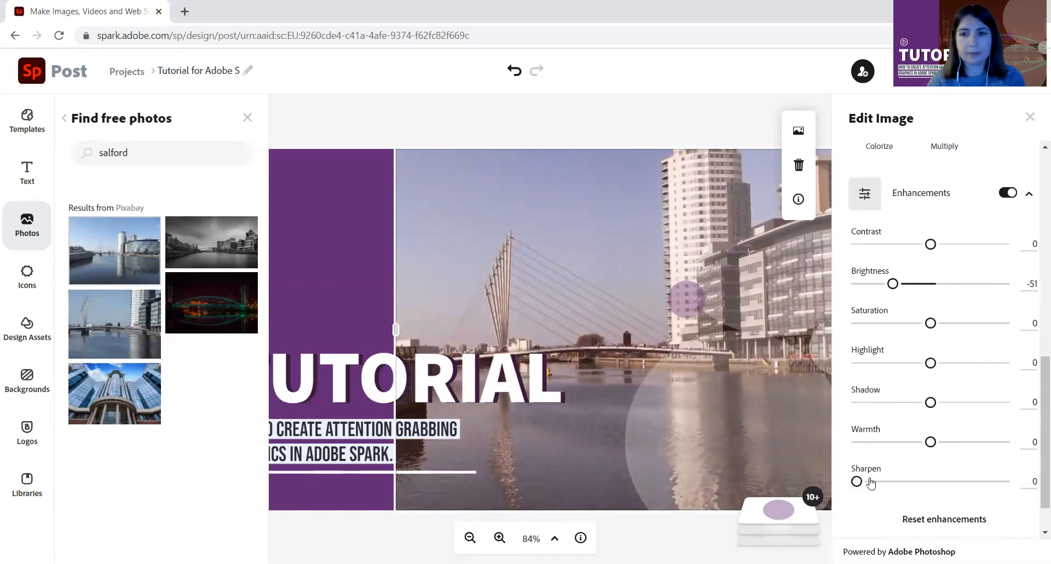
{"action": "left_click_drag", "start_coordinate": [857, 481], "coordinate": [889, 482]}
{"action": "scroll", "coordinate": [872, 508], "scroll_direction": "down", "scroll_amount": 1}
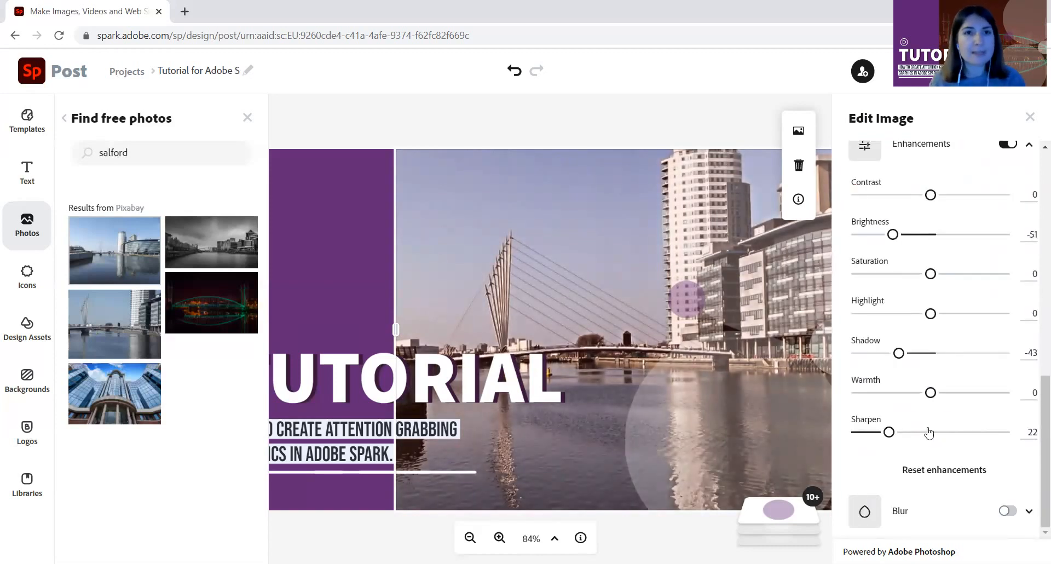
{"action": "left_click", "coordinate": [889, 432]}
{"action": "left_click_drag", "start_coordinate": [903, 436], "coordinate": [921, 436]}
{"action": "left_click_drag", "start_coordinate": [898, 355], "coordinate": [914, 358]}
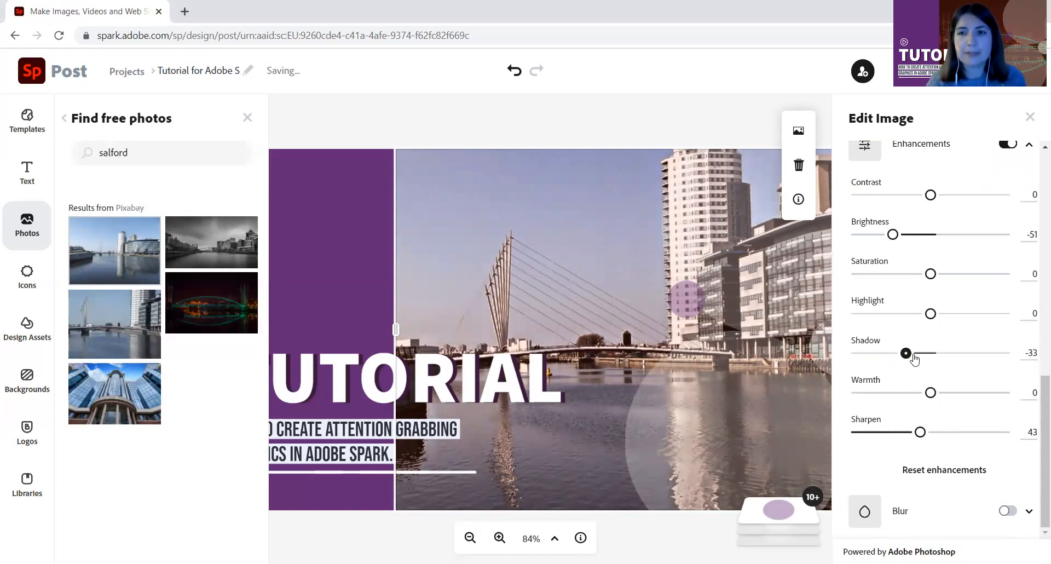
{"action": "scroll", "coordinate": [968, 282], "scroll_direction": "up", "scroll_amount": 1}
{"action": "scroll", "coordinate": [969, 306], "scroll_direction": "down", "scroll_amount": 1}
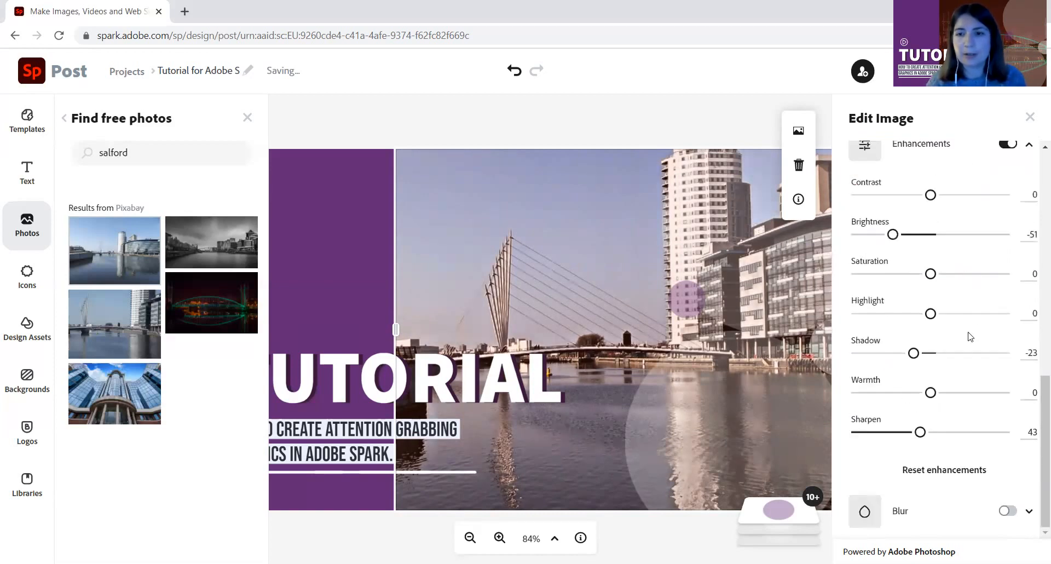
{"action": "left_click", "coordinate": [930, 471]}
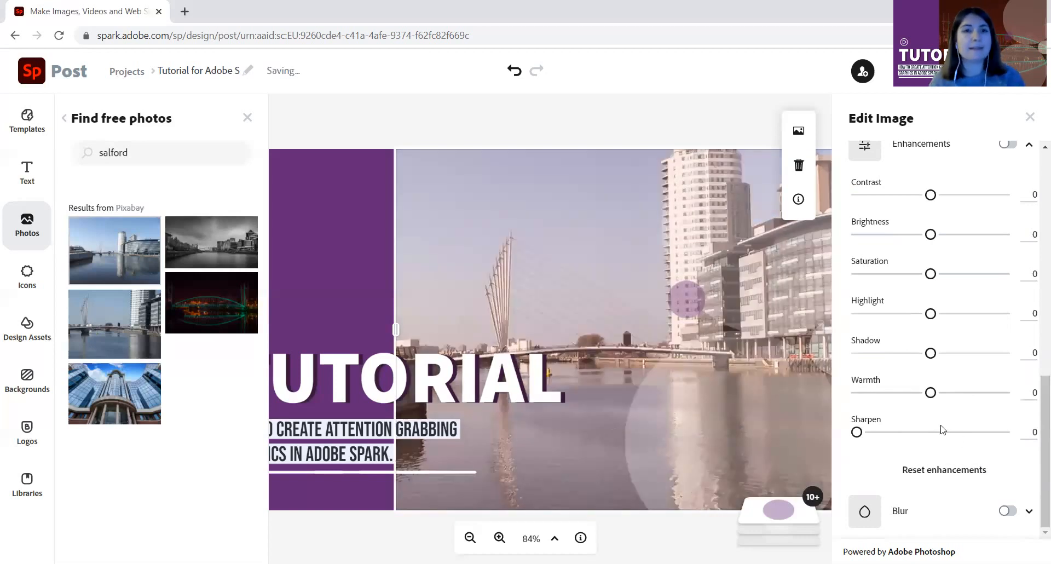
- Turn on blur for the background photo and reduce its strength to 1
{"action": "left_click", "coordinate": [1007, 512]}
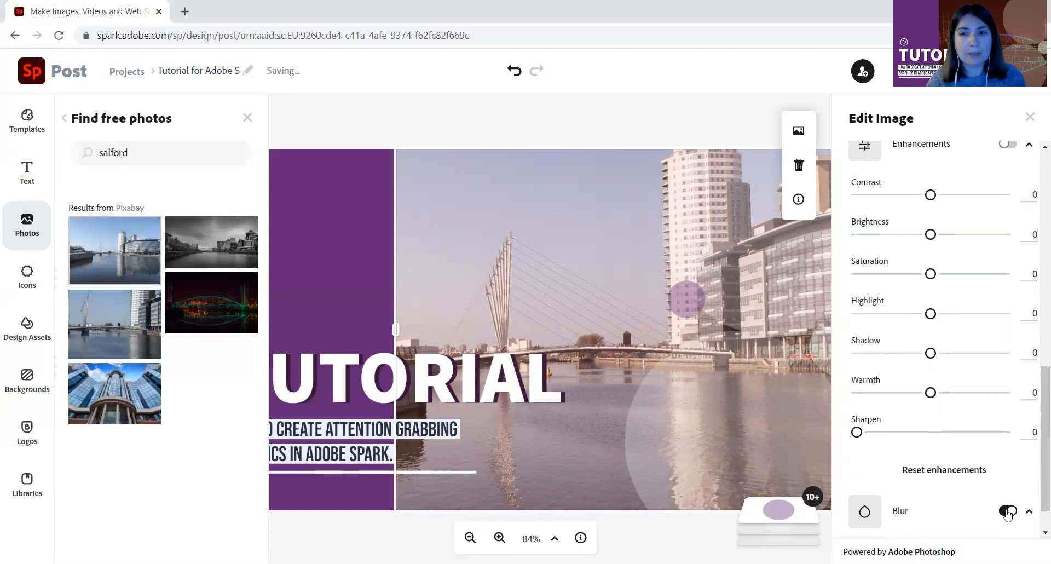
{"action": "scroll", "coordinate": [983, 485], "scroll_direction": "down", "scroll_amount": 1}
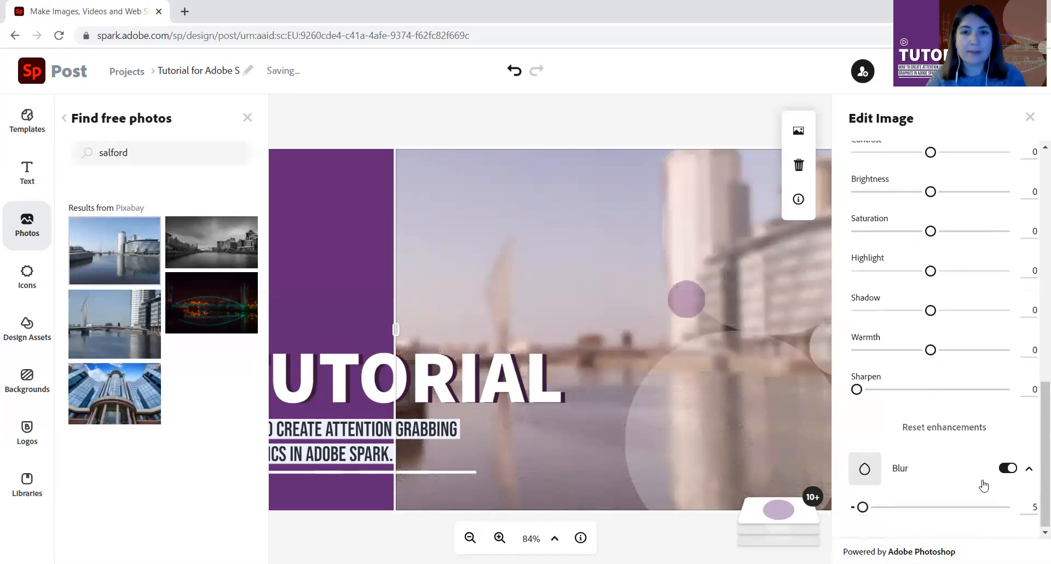
{"action": "mouse_move", "coordinate": [862, 509]}
{"action": "left_mouse_down"}
{"action": "mouse_move", "coordinate": [924, 517]}
{"action": "mouse_move", "coordinate": [854, 509]}
{"action": "left_mouse_up"}
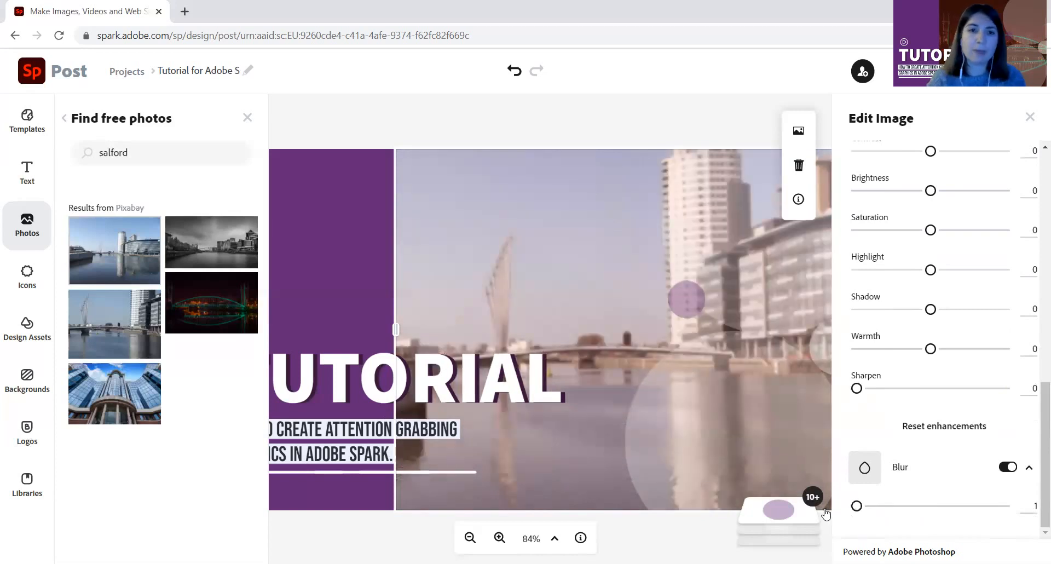
- Reduce the background photo's scale to nearly zero and close the image editing options
{"action": "scroll", "coordinate": [965, 440], "scroll_direction": "up", "scroll_amount": 5}
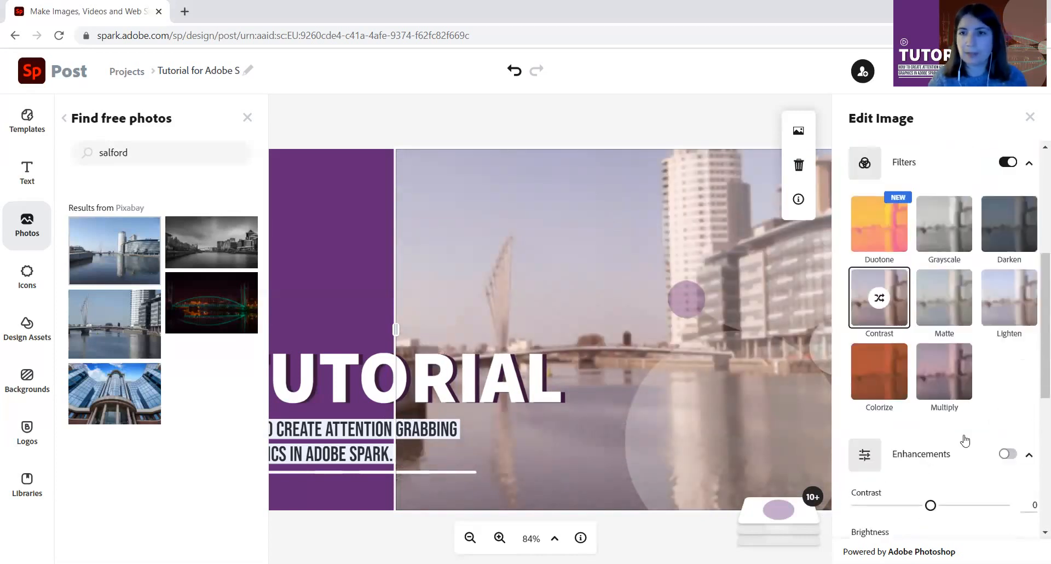
{"action": "scroll", "coordinate": [965, 441], "scroll_direction": "up", "scroll_amount": 5}
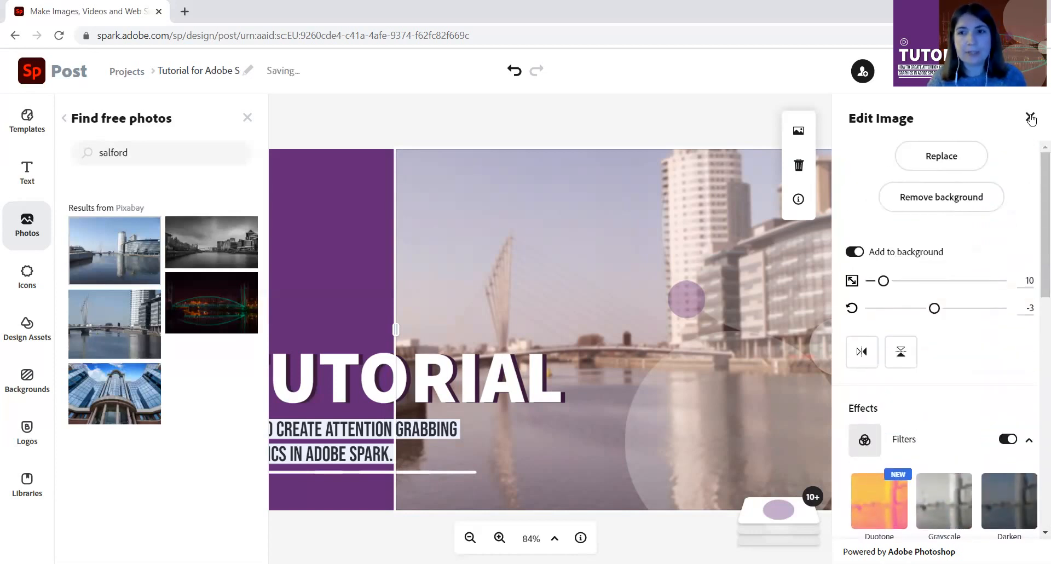
{"action": "left_click_drag", "start_coordinate": [887, 284], "coordinate": [872, 282]}
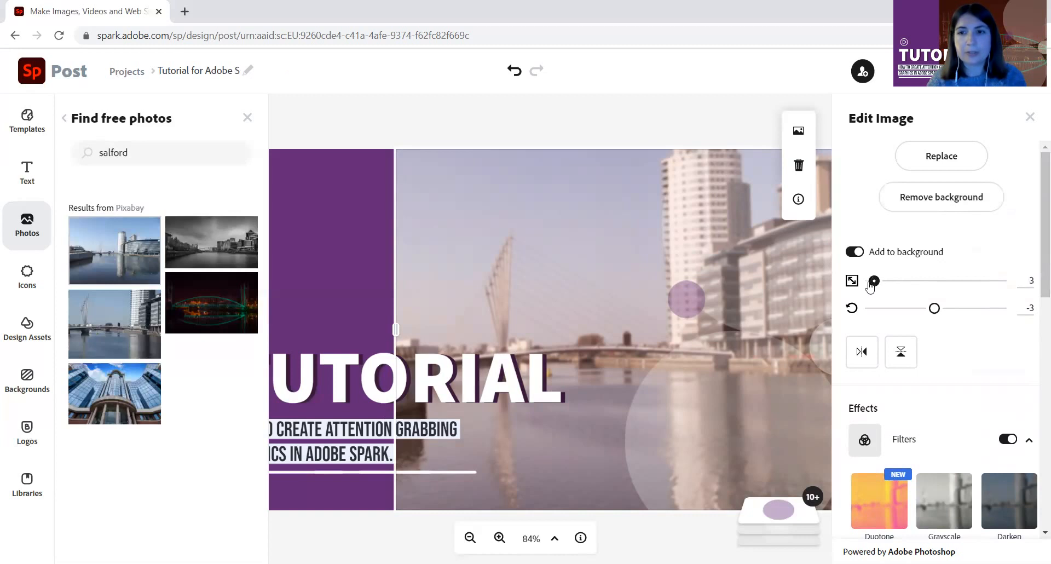
{"action": "left_click", "coordinate": [1029, 118]}
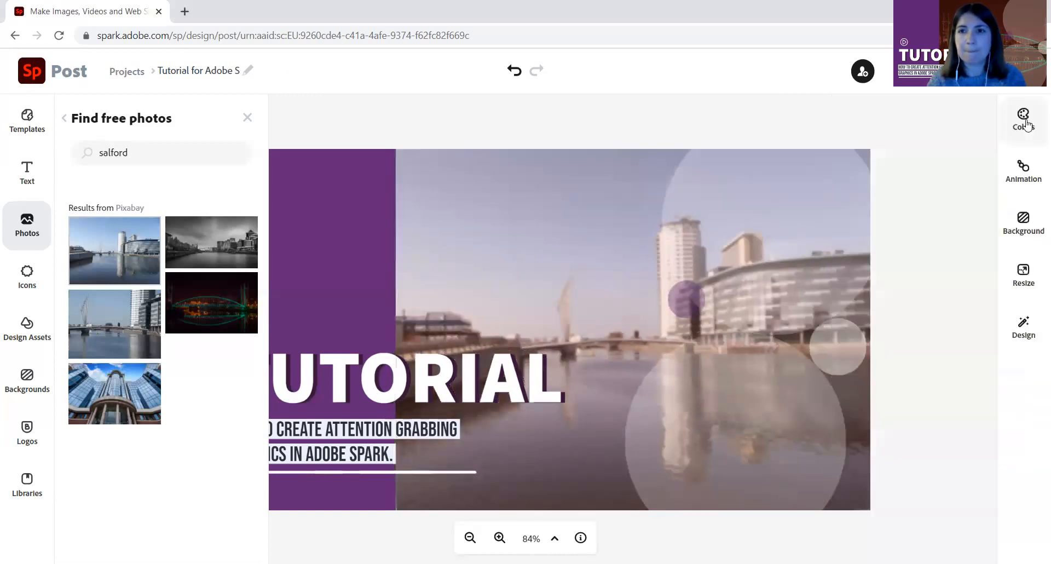
- Close the free photo search and clear the selection on the canvas
{"action": "left_click", "coordinate": [752, 257]}
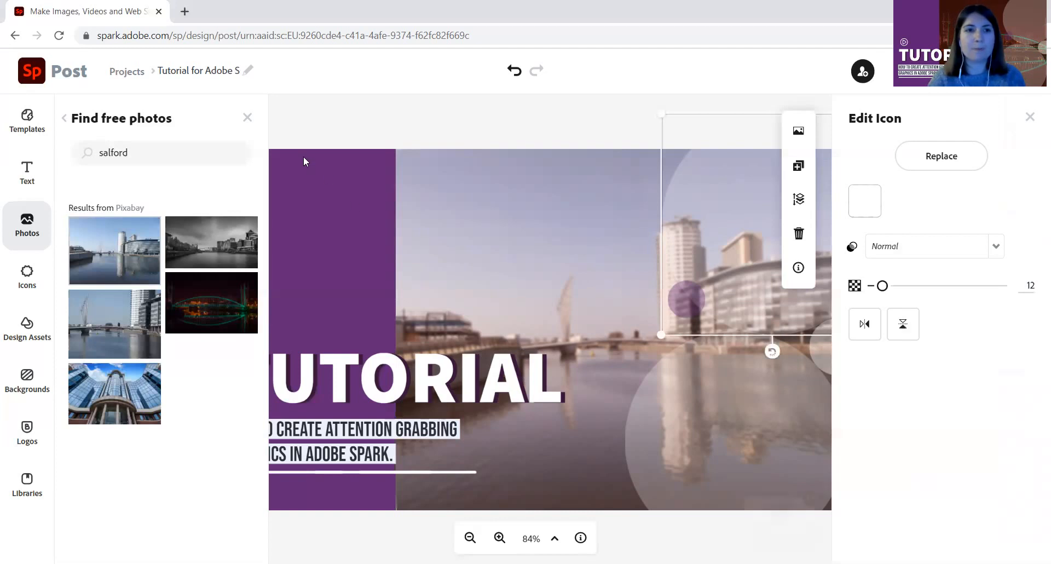
{"action": "left_click", "coordinate": [247, 119]}
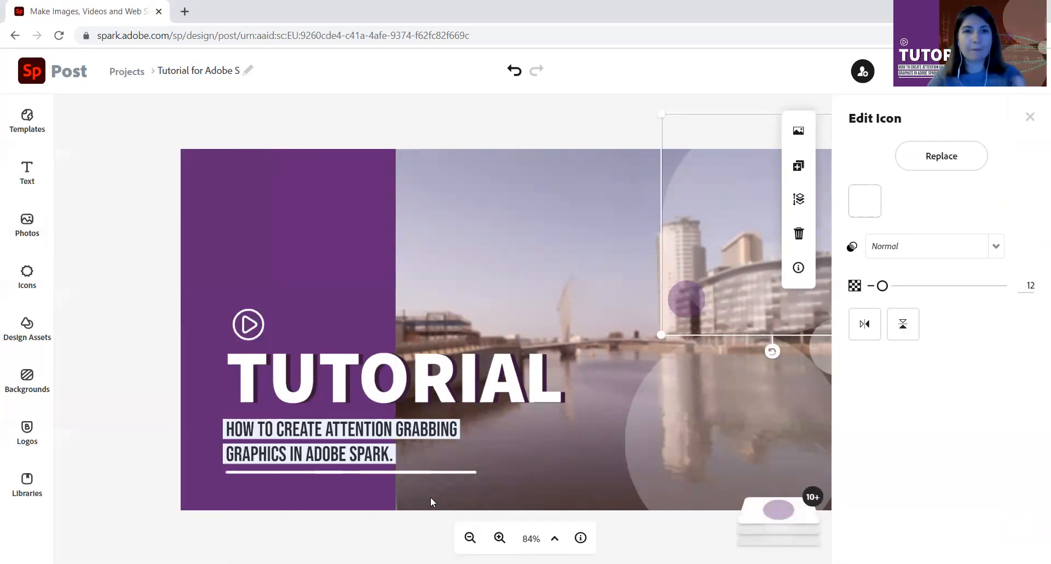
{"action": "left_click", "coordinate": [508, 130]}
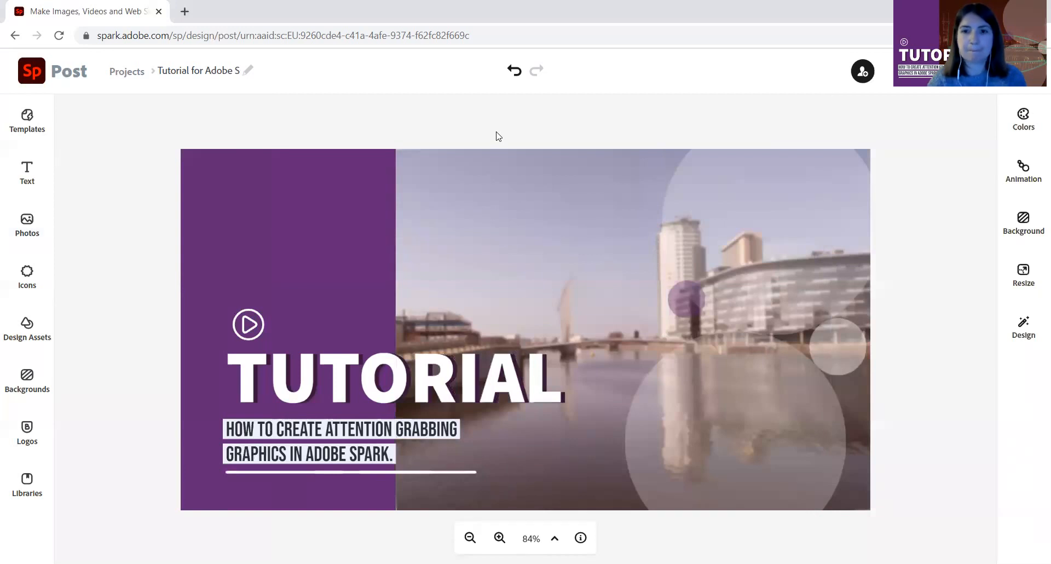
- Replace the play icon above the title with the solid monitor video-player icon found by searching for "tutorial"
{"action": "scroll", "coordinate": [607, 220], "scroll_direction": "right", "scroll_amount": 1}
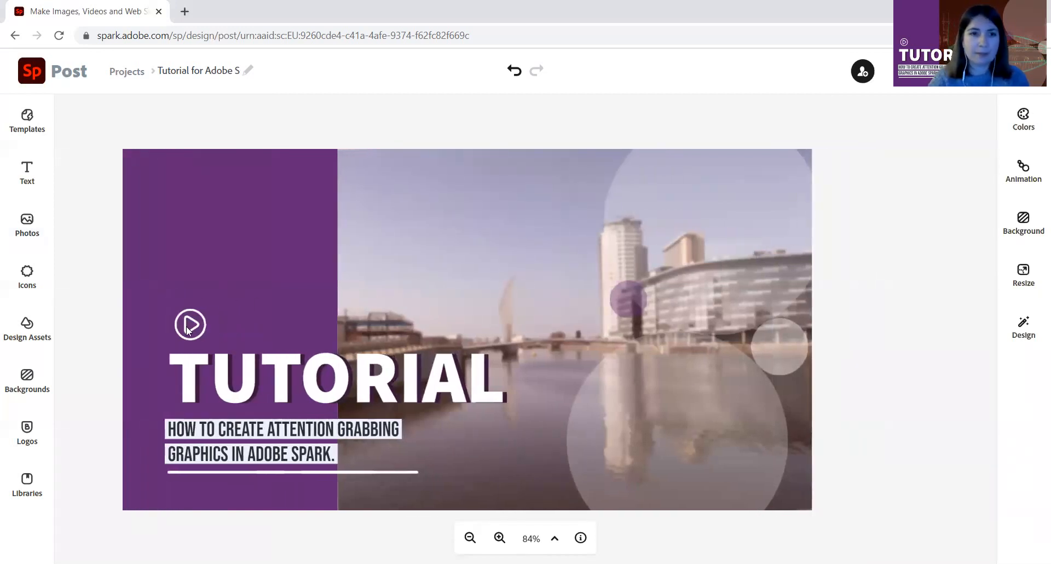
{"action": "left_click", "coordinate": [187, 329]}
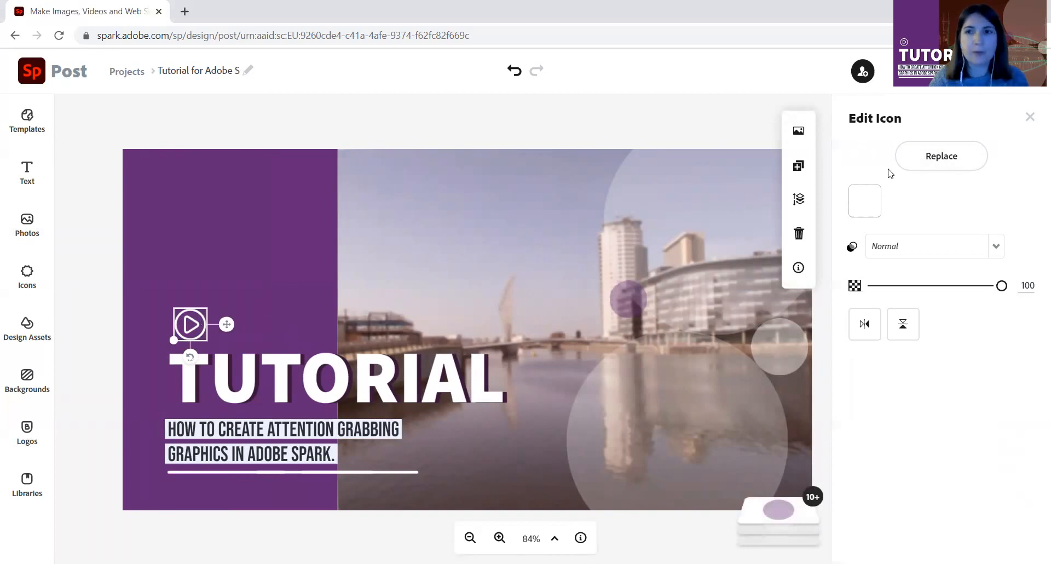
{"action": "left_click", "coordinate": [941, 159]}
{"action": "type", "text": "tutorial"}
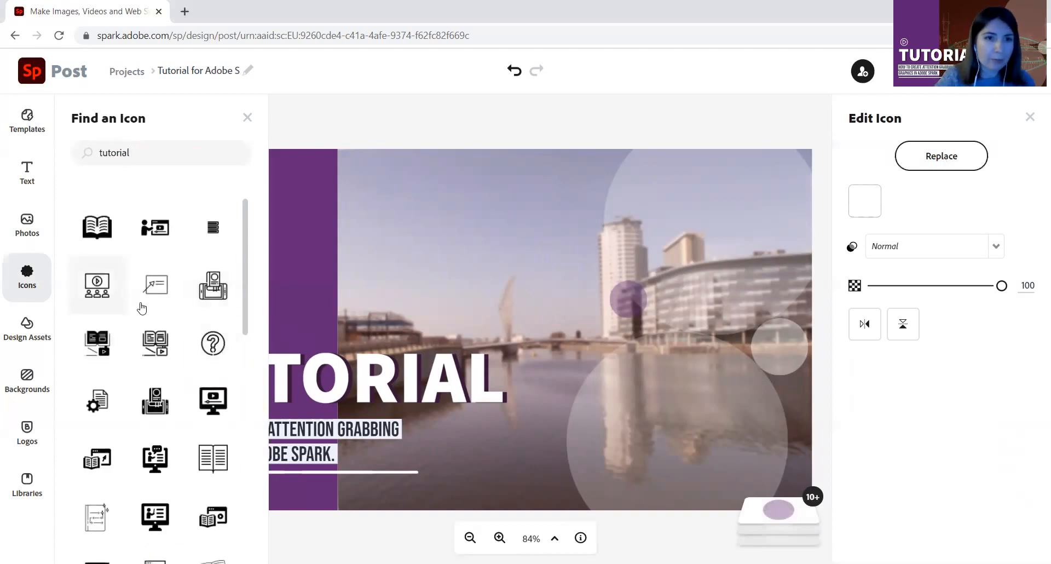
{"action": "scroll", "coordinate": [155, 454], "scroll_direction": "down", "scroll_amount": 1}
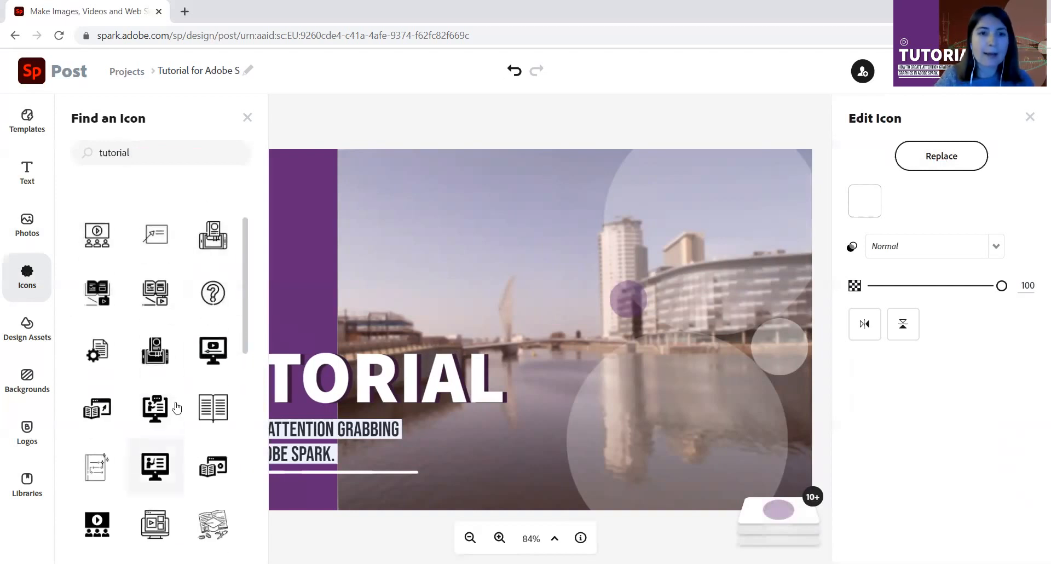
{"action": "left_click", "coordinate": [212, 355]}
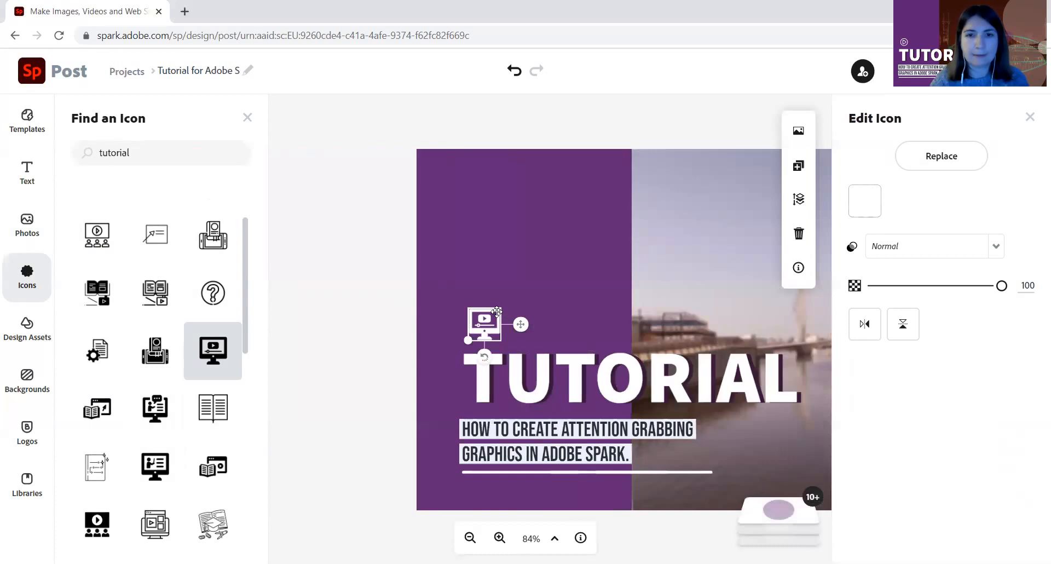
{"action": "left_click", "coordinate": [372, 321]}
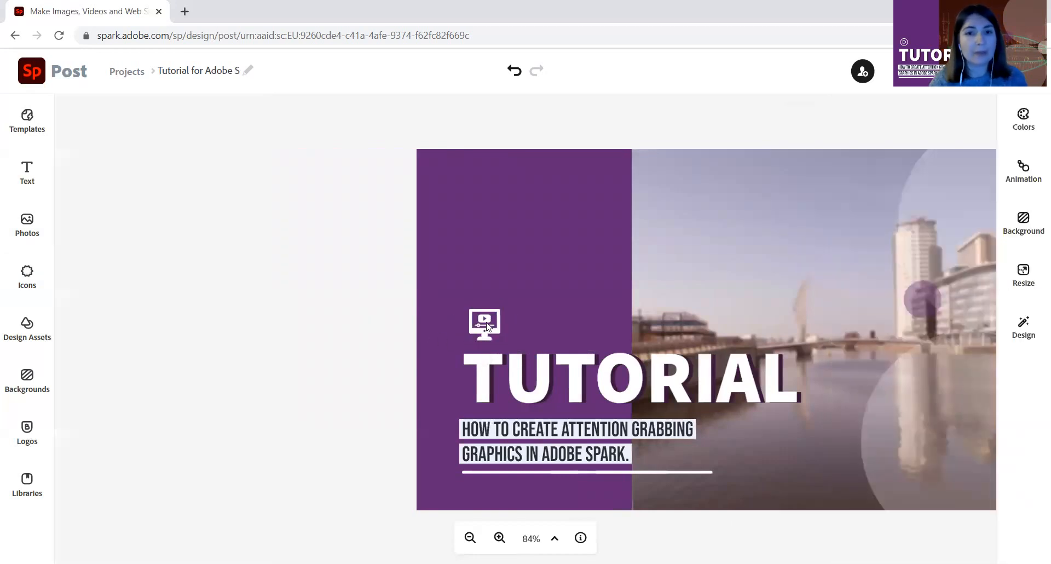
- Enlarge the monitor icon to about twice its size, keep it just above the TUTORIAL title, and deselect it
{"action": "left_click", "coordinate": [487, 327]}
{"action": "left_click_drag", "start_coordinate": [466, 343], "coordinate": [395, 414]}
{"action": "left_click_drag", "start_coordinate": [449, 374], "coordinate": [499, 311]}
{"action": "left_click_drag", "start_coordinate": [544, 262], "coordinate": [544, 262]}
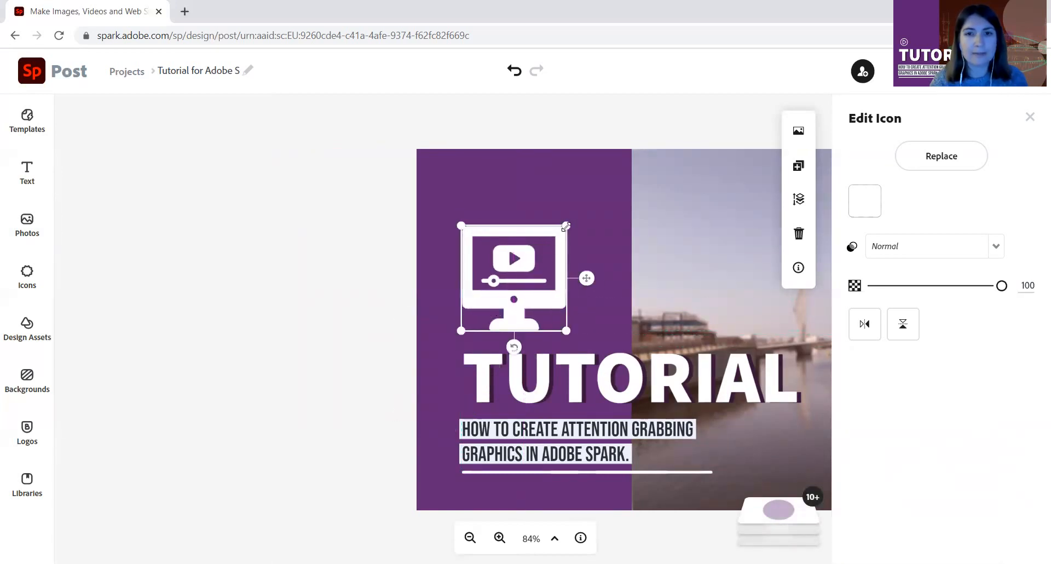
{"action": "left_click_drag", "start_coordinate": [564, 226], "coordinate": [503, 282]}
{"action": "left_click", "coordinate": [336, 357]}
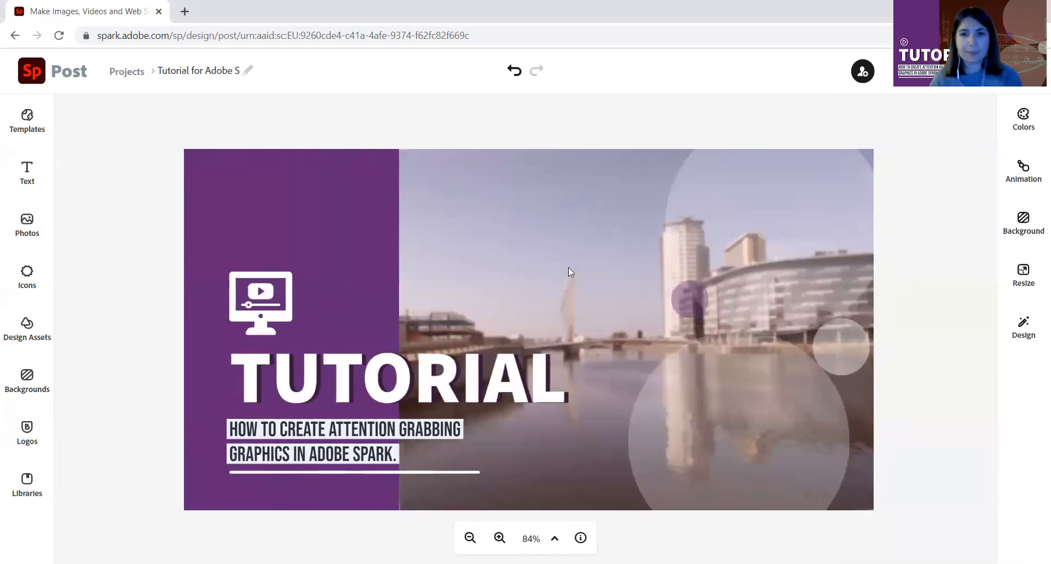
- Try the palette's orange and a custom olive #B0B34D as the colour of the purple background panel
{"action": "left_click", "coordinate": [568, 267]}
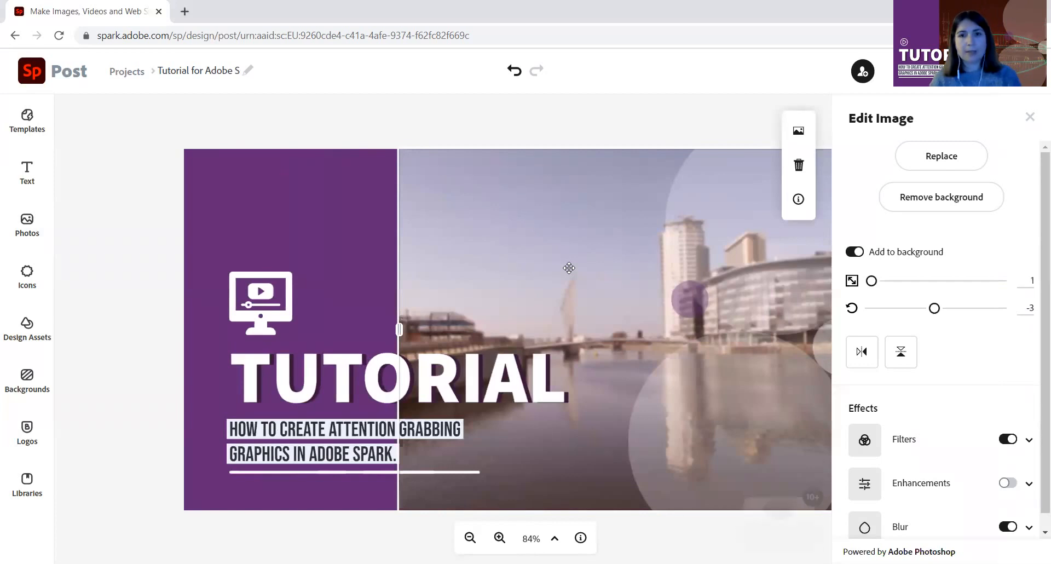
{"action": "left_click", "coordinate": [346, 179]}
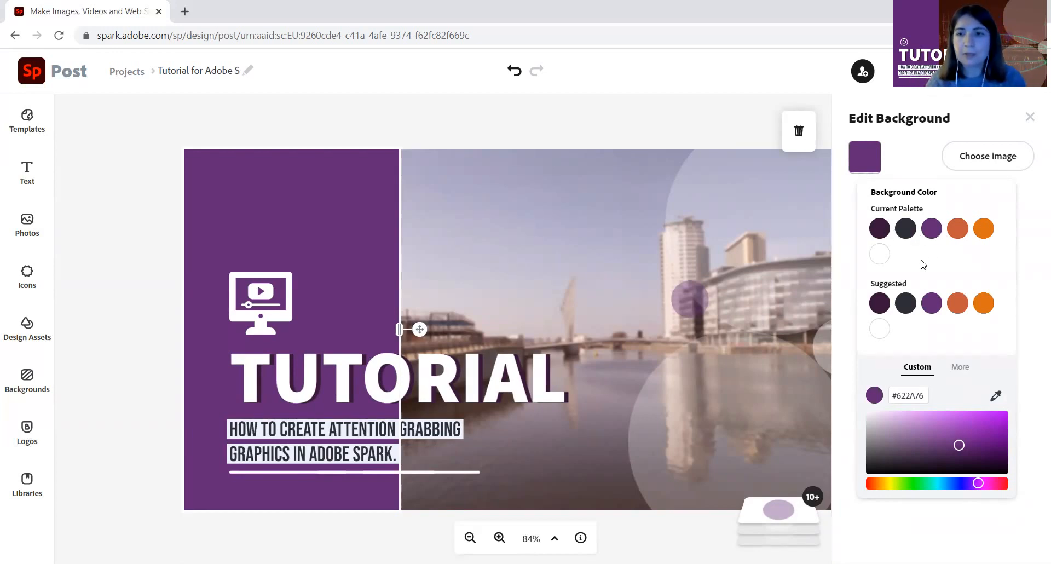
{"action": "left_click", "coordinate": [983, 229]}
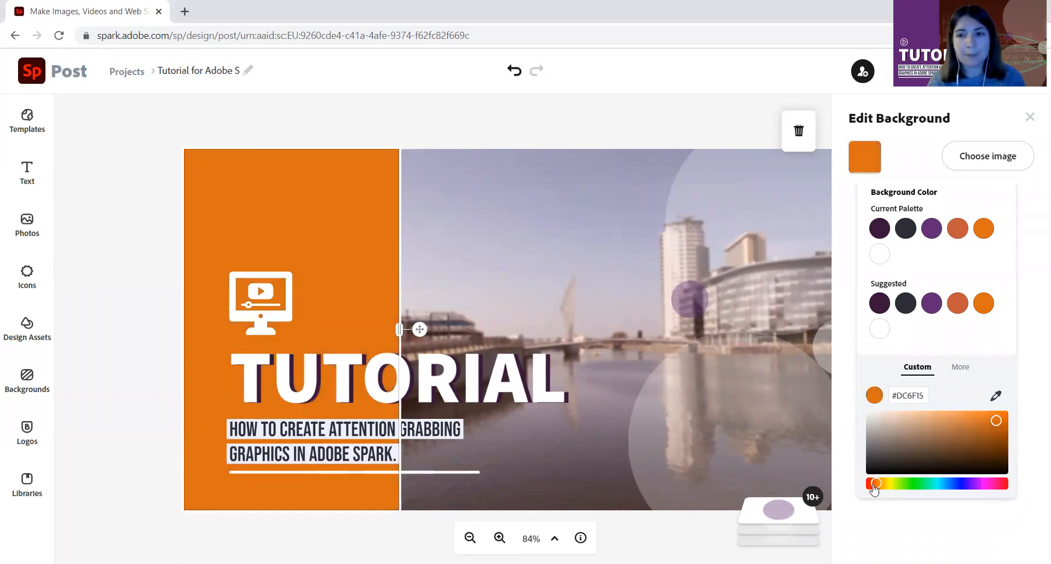
{"action": "left_click_drag", "start_coordinate": [903, 482], "coordinate": [884, 487]}
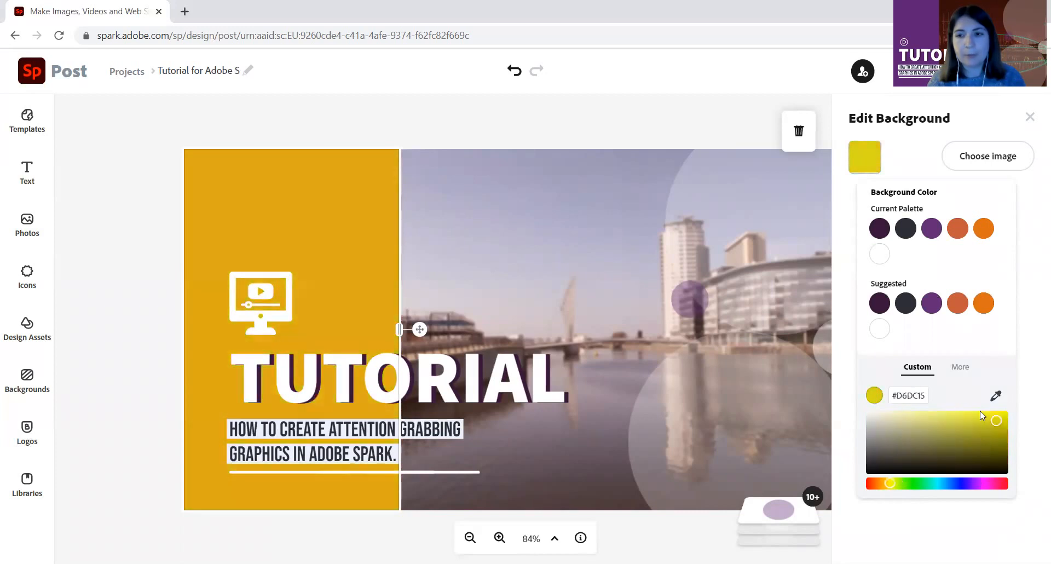
{"action": "left_click_drag", "start_coordinate": [975, 421], "coordinate": [948, 429]}
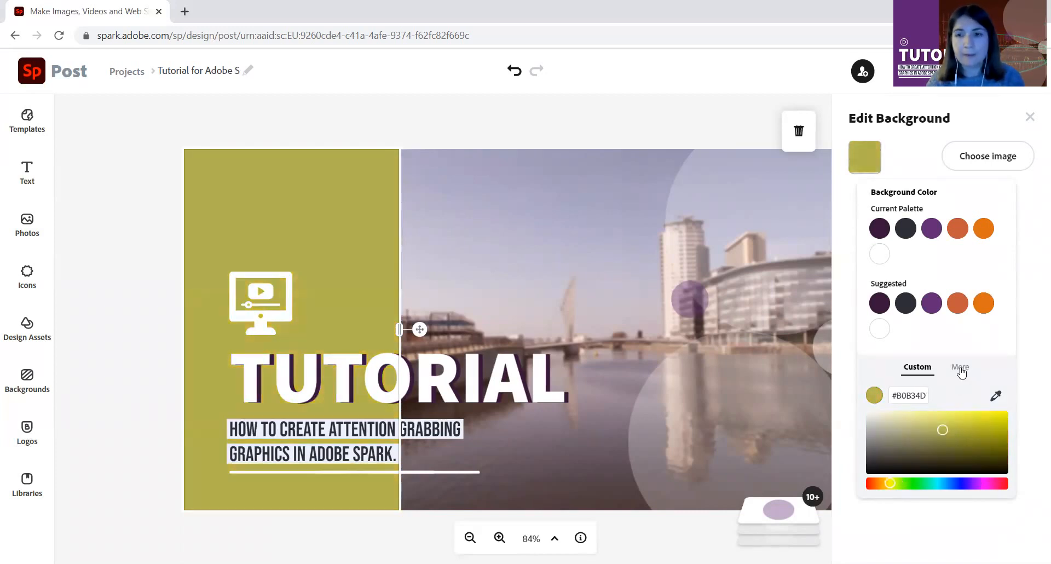
{"action": "double_click", "coordinate": [914, 395]}
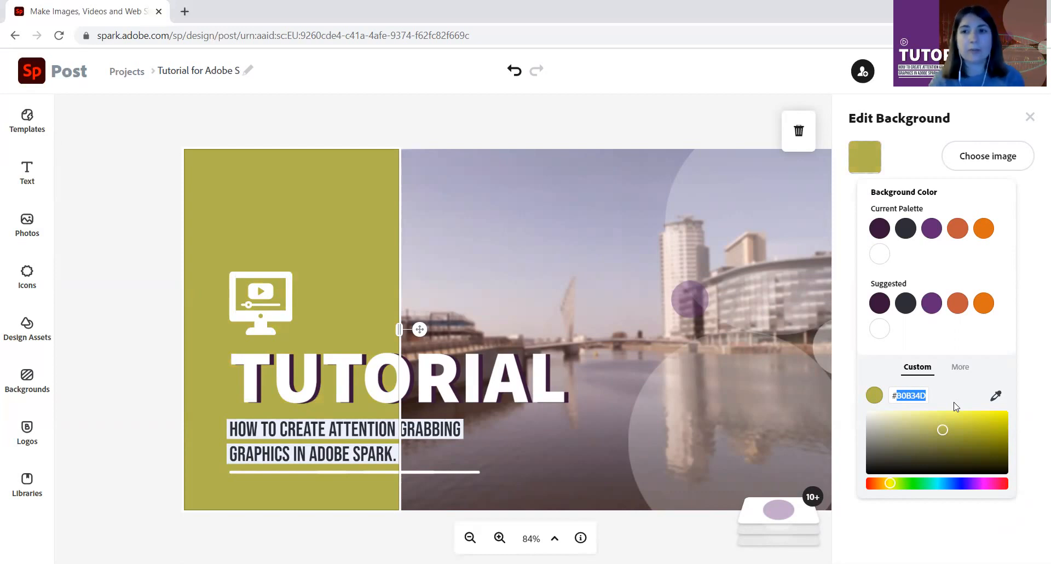
- Try purple from the extended swatches on the background panel, settle on bright yellow-orange, and close the background options
{"action": "left_click", "coordinate": [959, 368]}
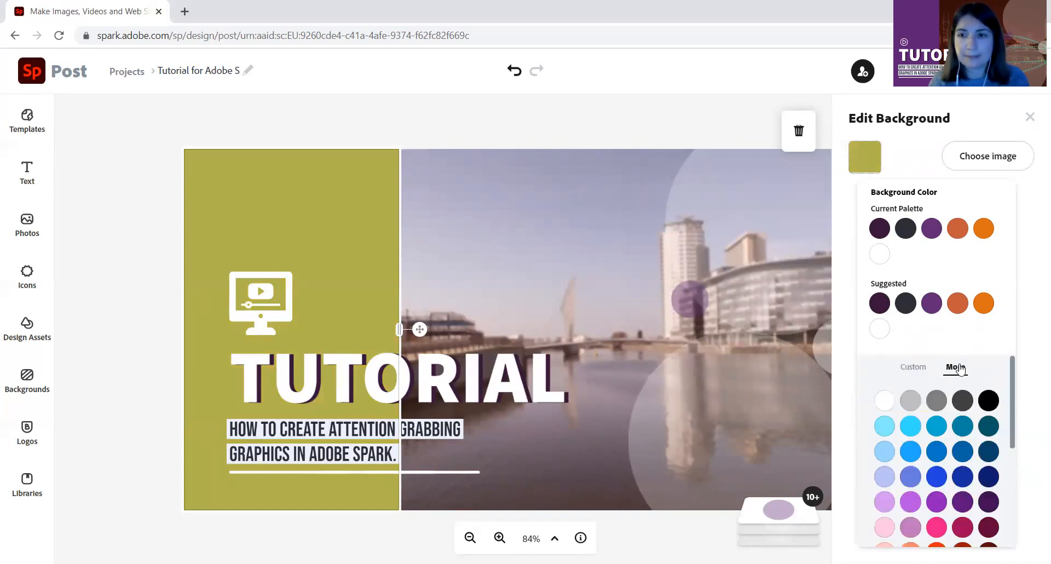
{"action": "scroll", "coordinate": [963, 471], "scroll_direction": "down", "scroll_amount": 5}
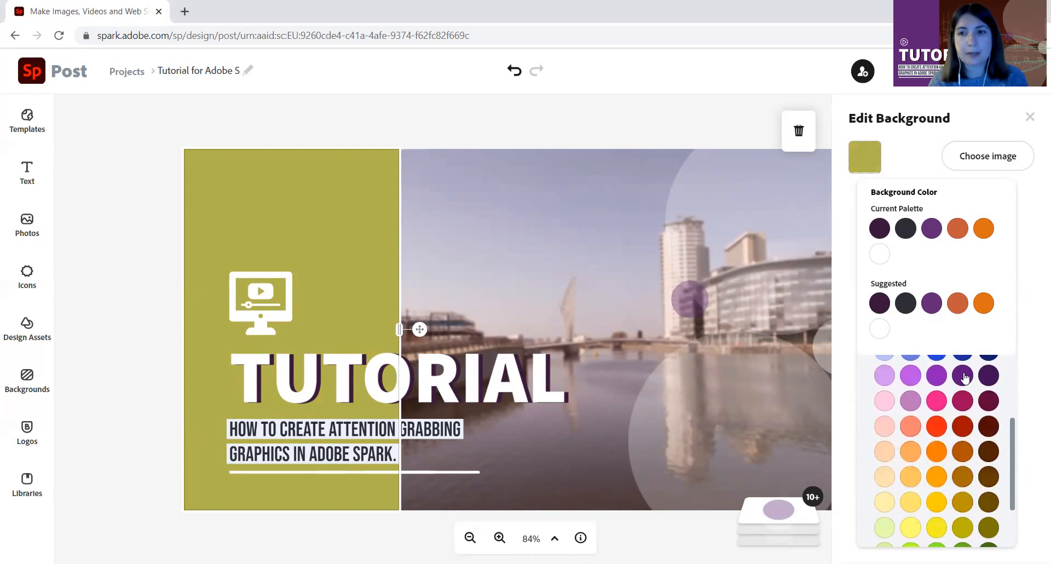
{"action": "left_click", "coordinate": [964, 375]}
{"action": "scroll", "coordinate": [937, 448], "scroll_direction": "down", "scroll_amount": 1}
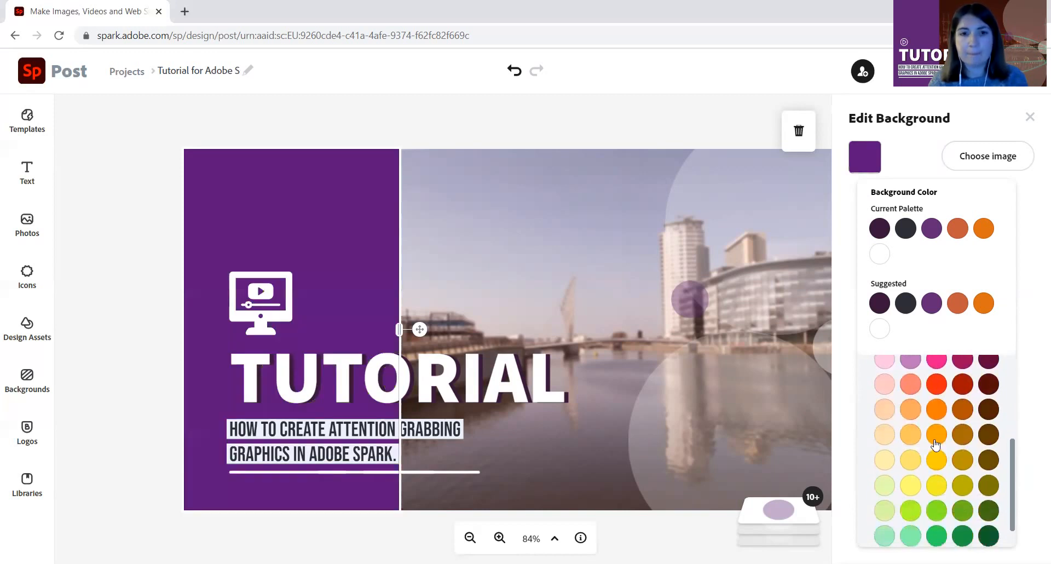
{"action": "left_click", "coordinate": [936, 435]}
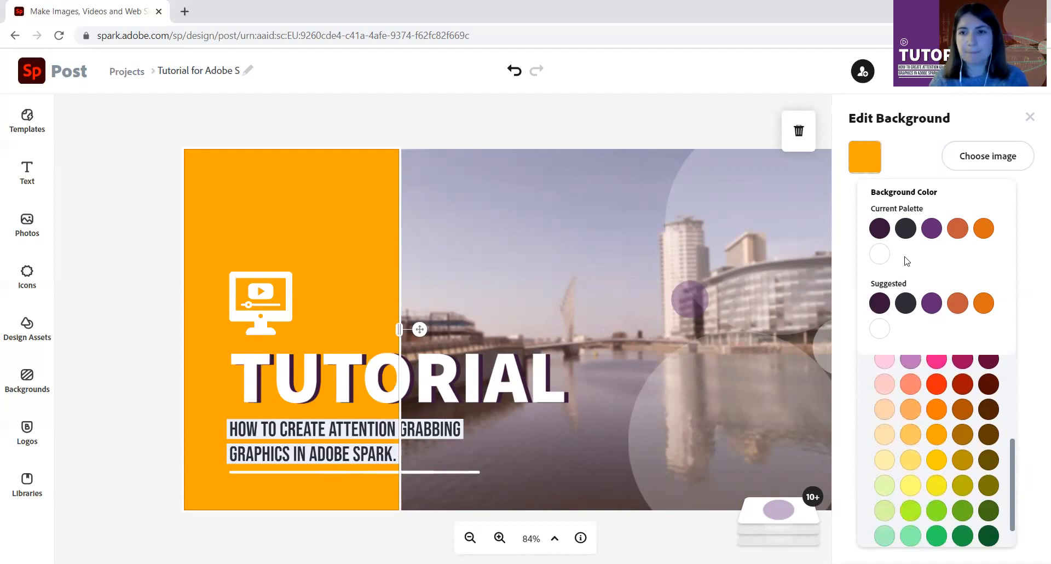
{"action": "left_click", "coordinate": [911, 170]}
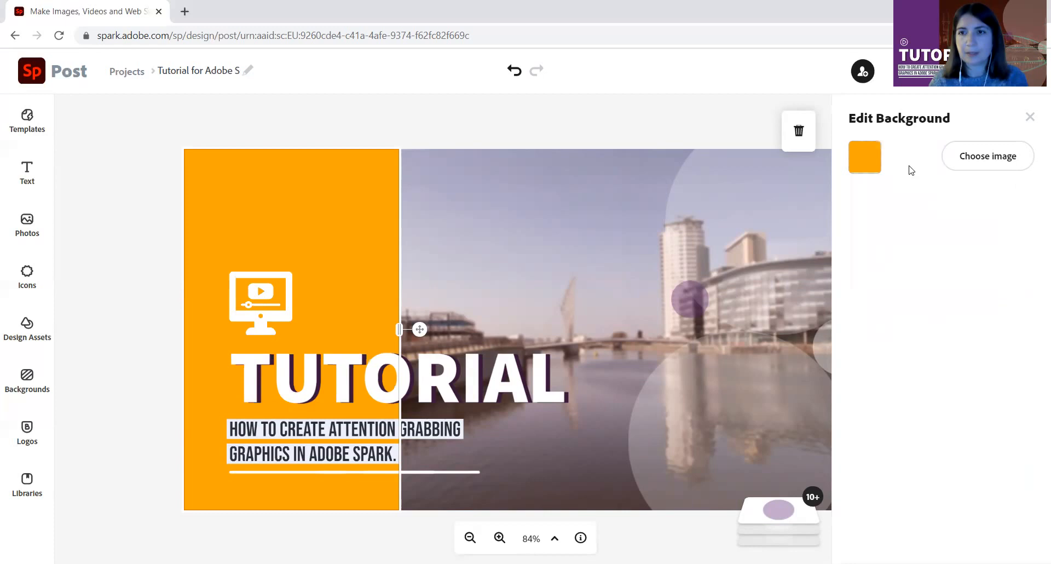
{"action": "left_click", "coordinate": [1029, 117]}
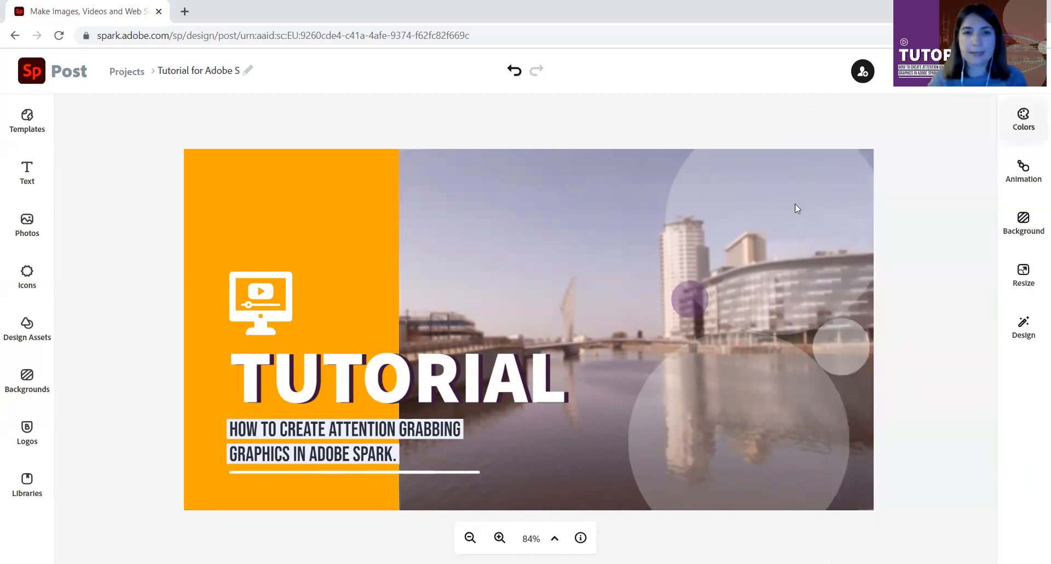
- Set the TUTORIAL title's letter spacing to 8 and shift it to line up with the subtitle's starting edge
{"action": "left_click", "coordinate": [411, 386]}
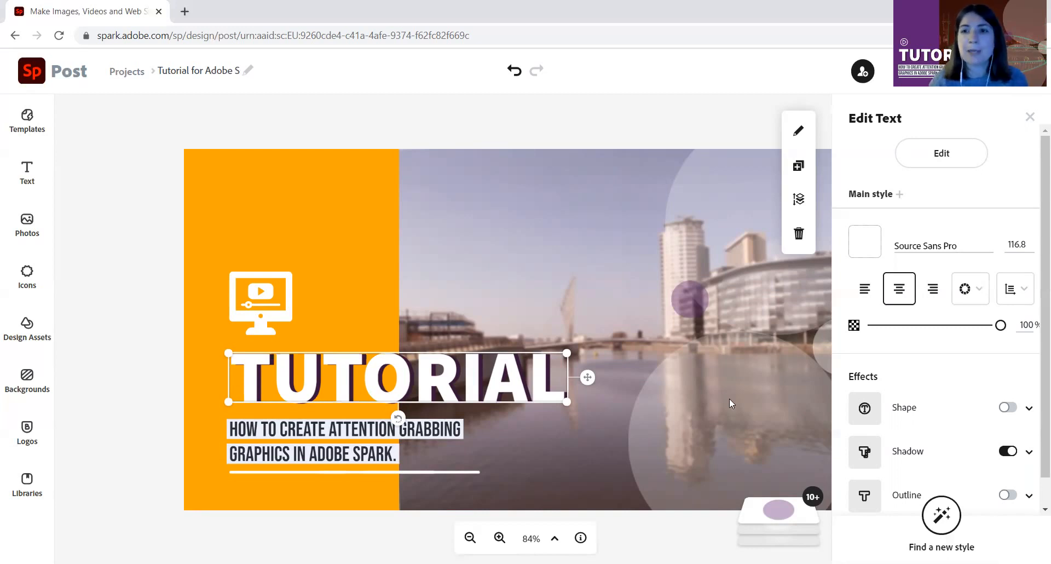
{"action": "scroll", "coordinate": [985, 314], "scroll_direction": "down", "scroll_amount": 1}
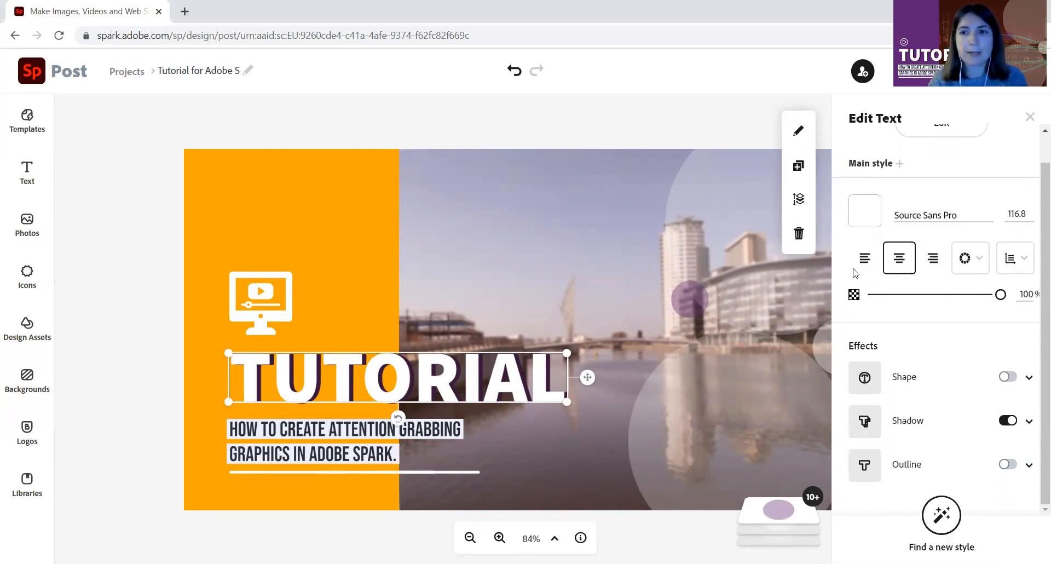
{"action": "left_click", "coordinate": [1024, 262]}
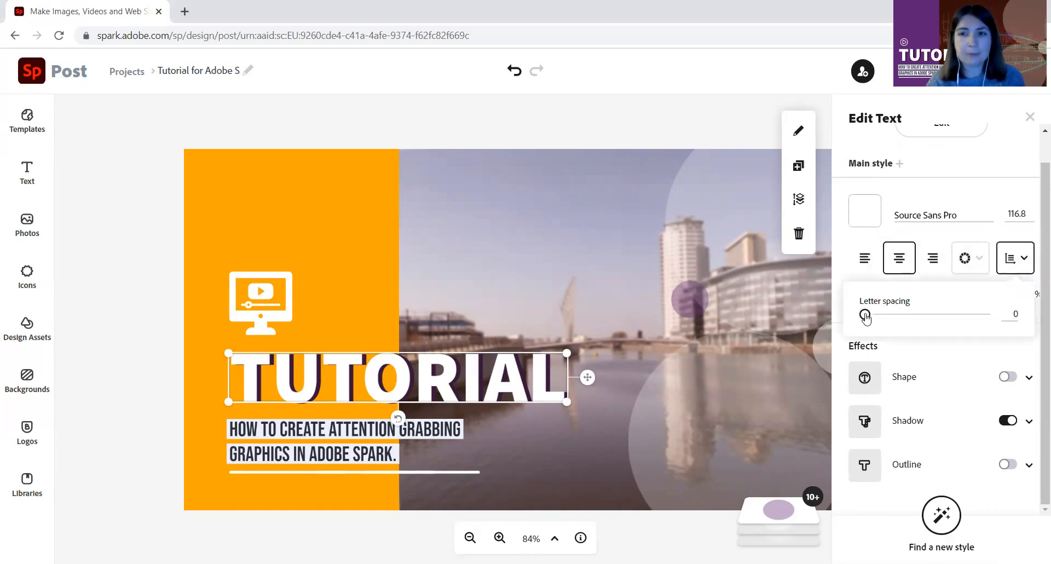
{"action": "mouse_move", "coordinate": [880, 320]}
{"action": "left_mouse_down"}
{"action": "mouse_move", "coordinate": [892, 320]}
{"action": "mouse_move", "coordinate": [874, 322]}
{"action": "left_mouse_up"}
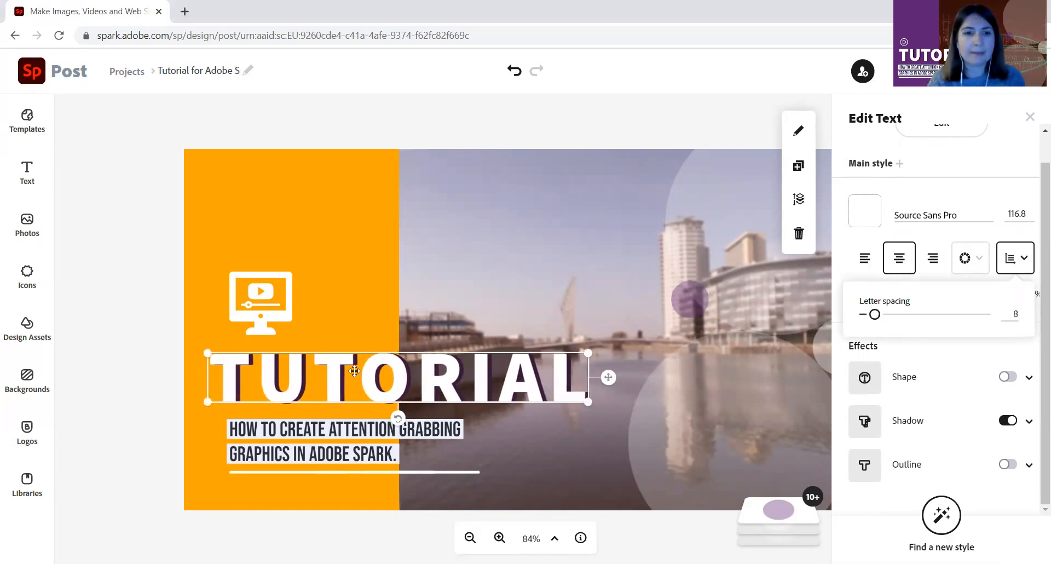
{"action": "left_click_drag", "start_coordinate": [270, 391], "coordinate": [290, 396]}
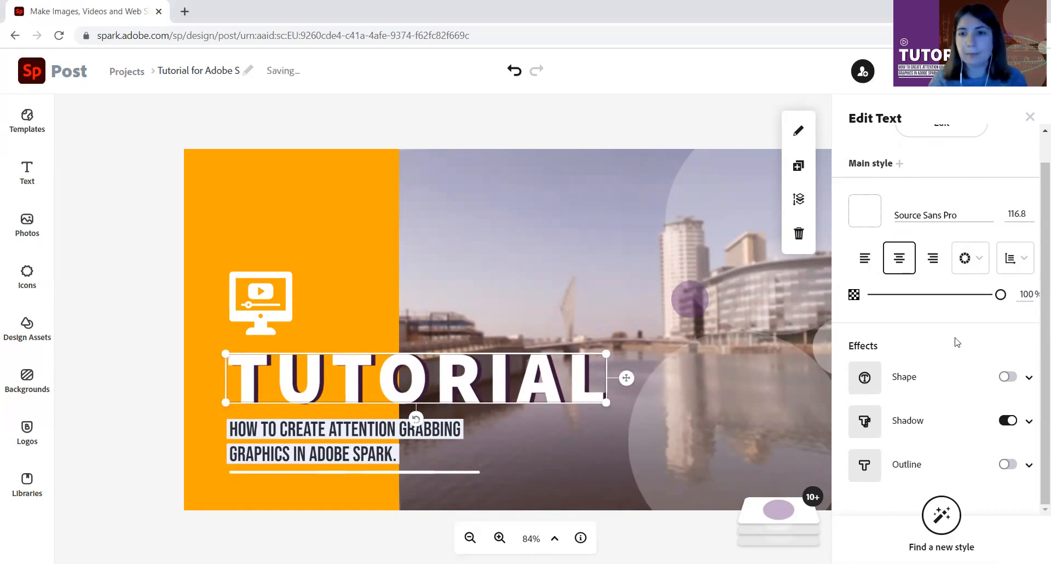
- Try the Drop cap layout and its variants on the TUTORIAL title, and undo these layout changes
{"action": "left_click", "coordinate": [984, 262]}
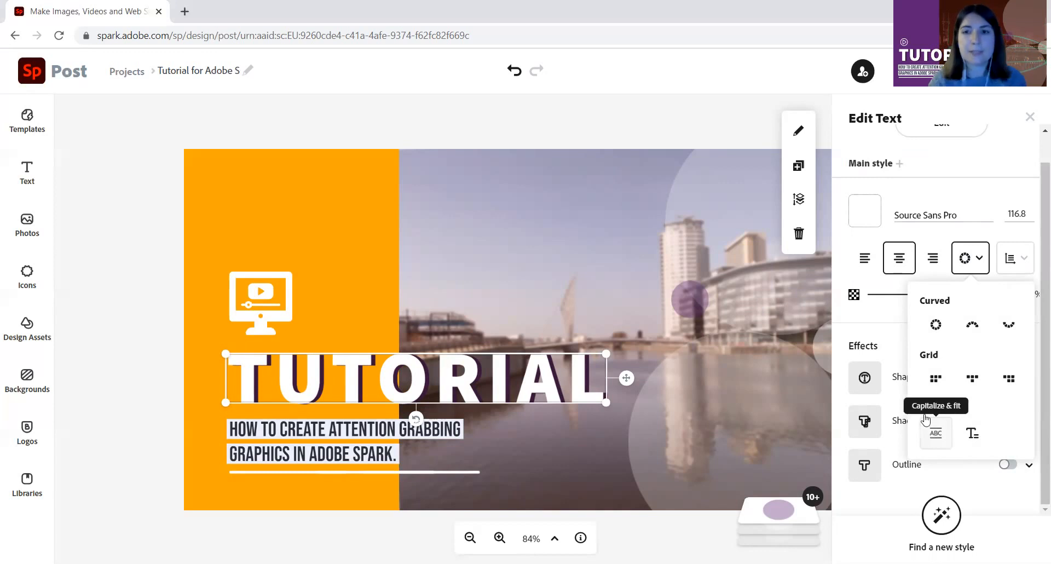
{"action": "left_click", "coordinate": [972, 435]}
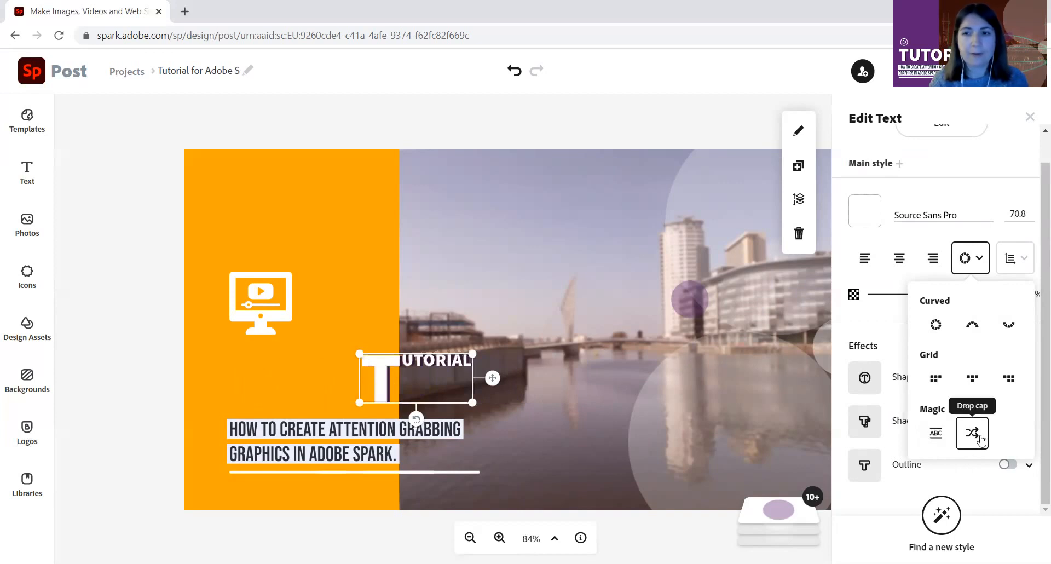
{"action": "left_click", "coordinate": [979, 438]}
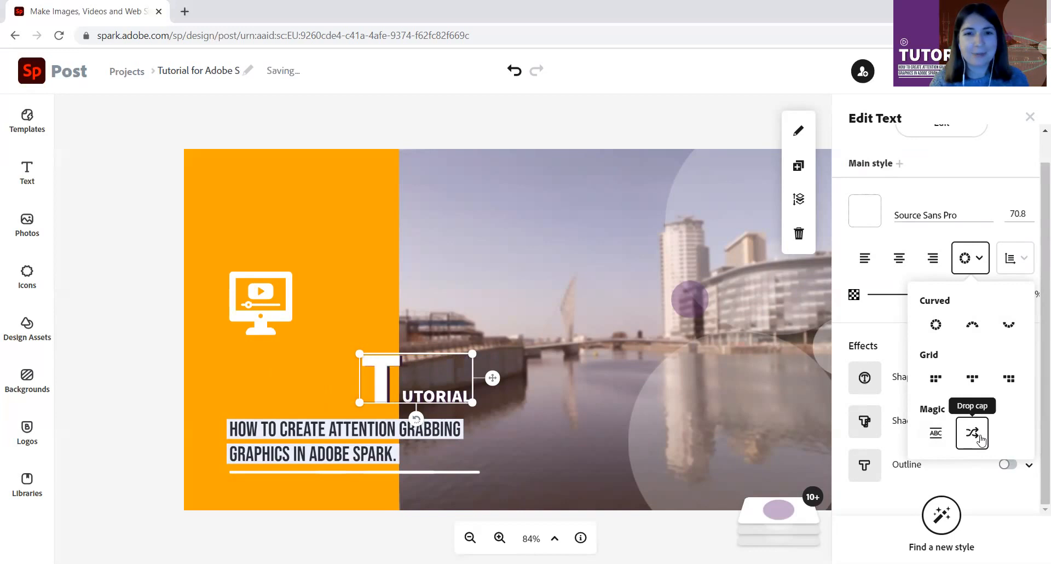
{"action": "left_click", "coordinate": [980, 437]}
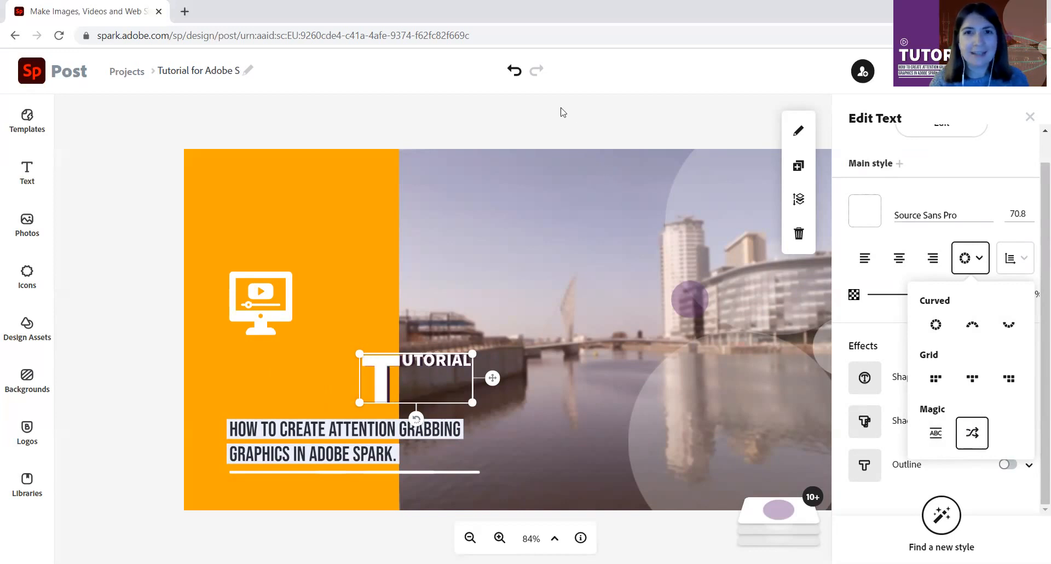
{"action": "left_click", "coordinate": [512, 82]}
{"action": "left_click", "coordinate": [512, 81]}
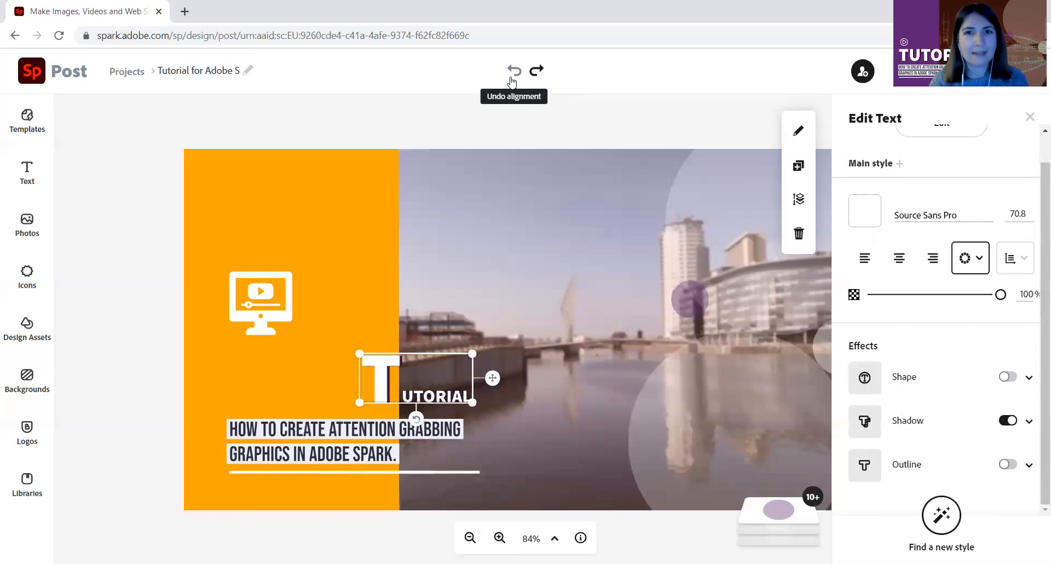
{"action": "left_click", "coordinate": [512, 82]}
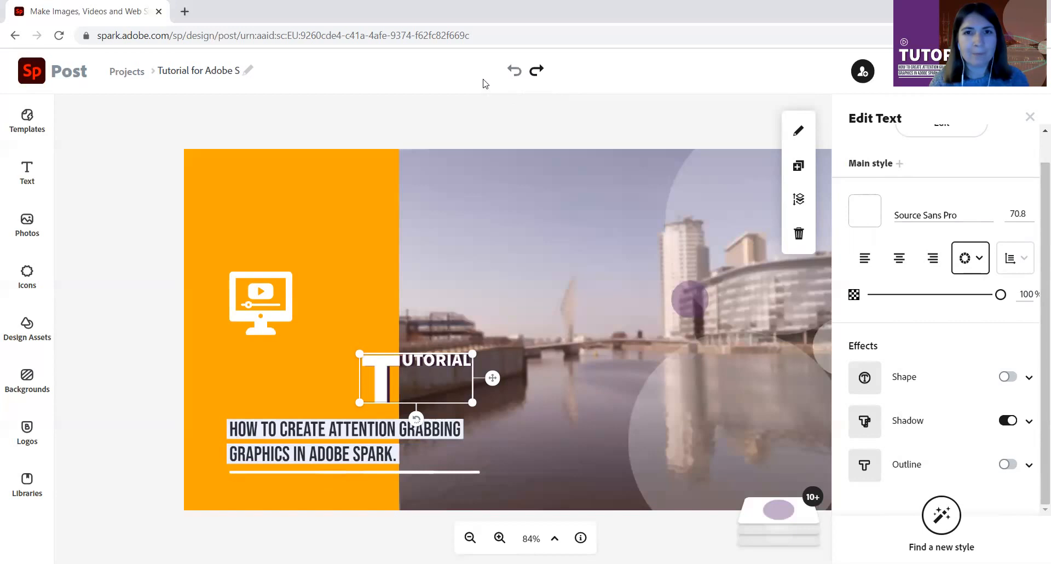
{"action": "left_click", "coordinate": [513, 71]}
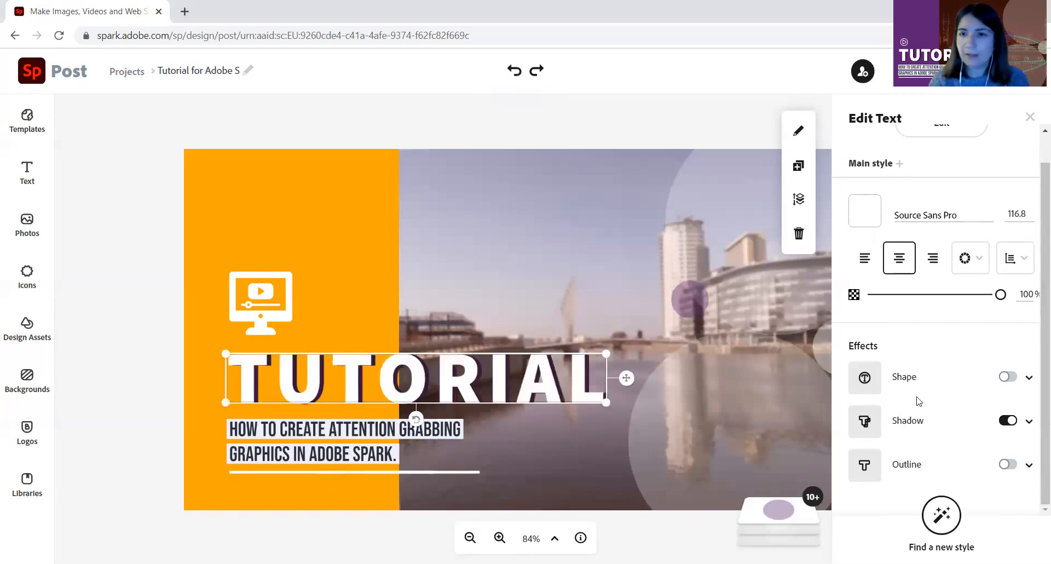
- Turn on the Shape effect for the TUTORIAL title and bring its settings into view
{"action": "left_click", "coordinate": [1006, 377]}
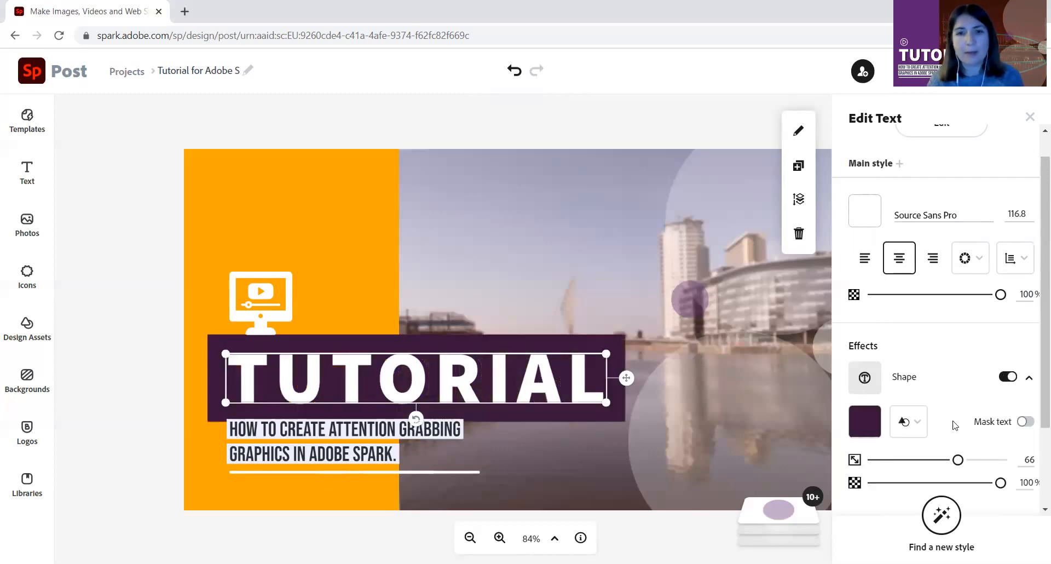
{"action": "scroll", "coordinate": [957, 426], "scroll_direction": "down", "scroll_amount": 2}
{"action": "scroll", "coordinate": [957, 426], "scroll_direction": "down", "scroll_amount": 1}
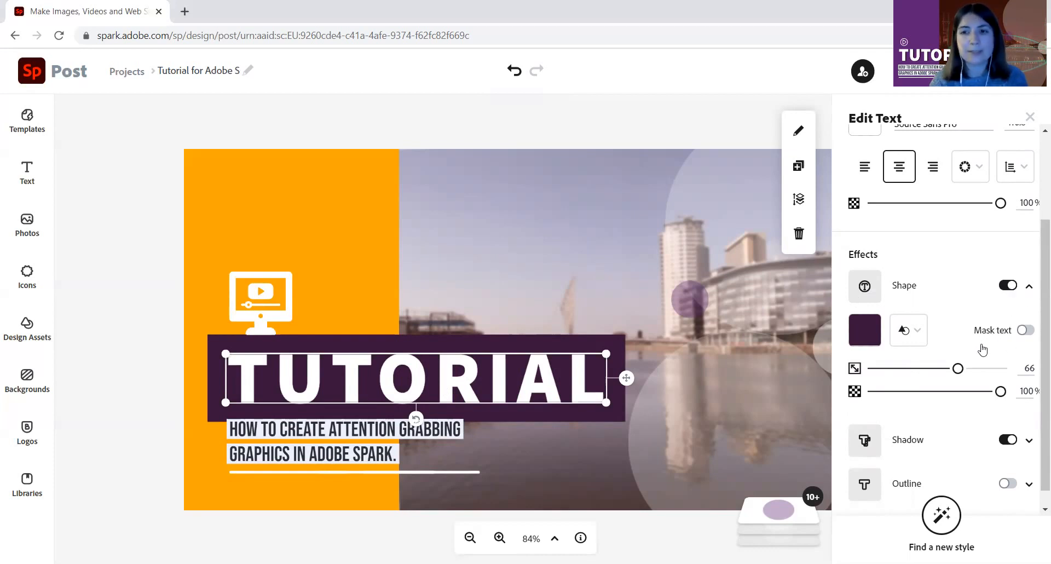
{"action": "scroll", "coordinate": [983, 349], "scroll_direction": "down", "scroll_amount": 1}
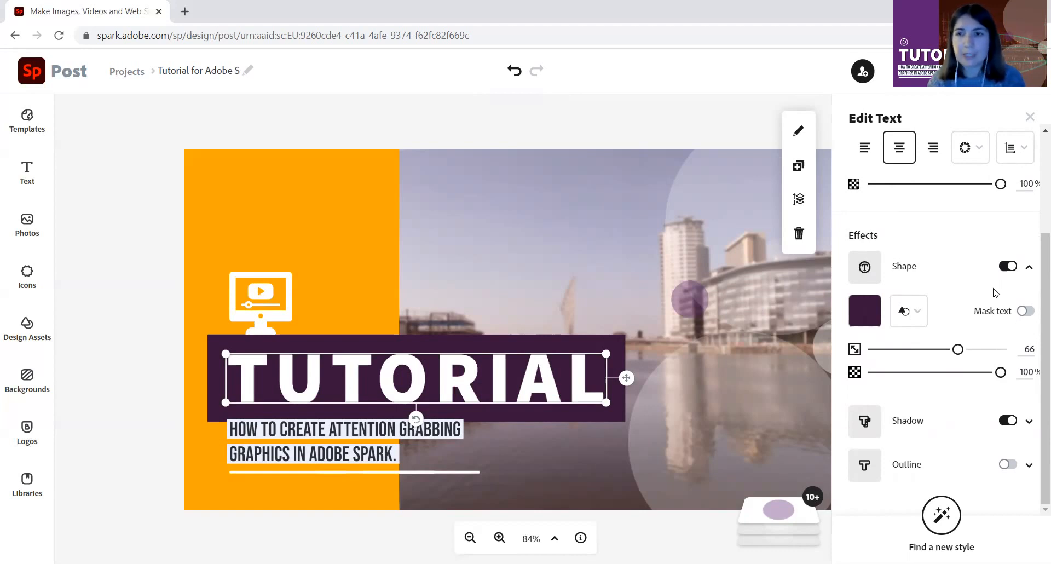
- Try size 98, masked text and 31% opacity on the TUTORIAL title's Shape effect, and turn masking and the effect off
{"action": "left_click_drag", "start_coordinate": [956, 355], "coordinate": [1001, 356]}
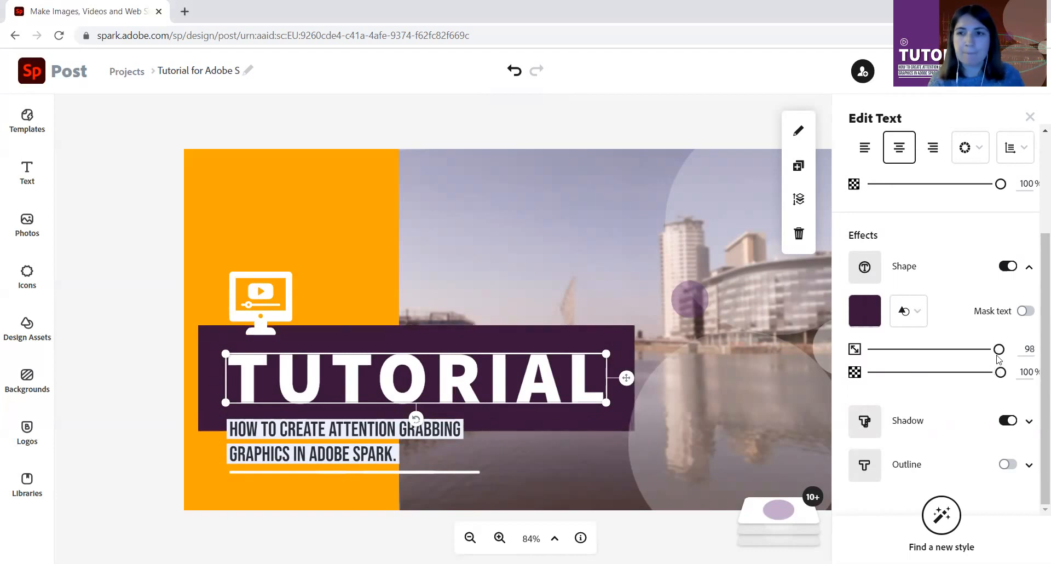
{"action": "left_click", "coordinate": [1023, 312]}
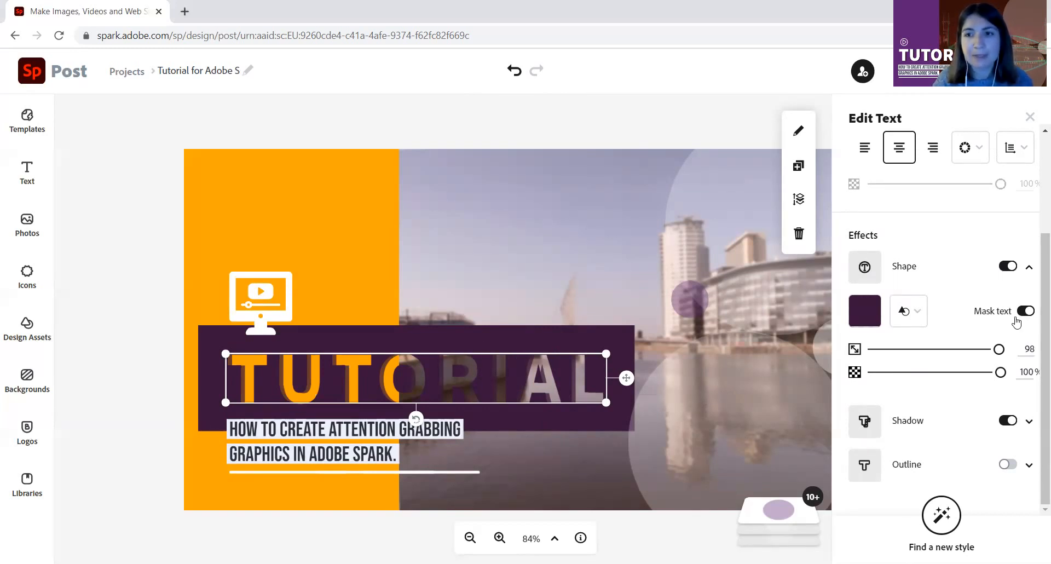
{"action": "left_click", "coordinate": [937, 375]}
{"action": "left_click_drag", "start_coordinate": [934, 373], "coordinate": [1006, 374]}
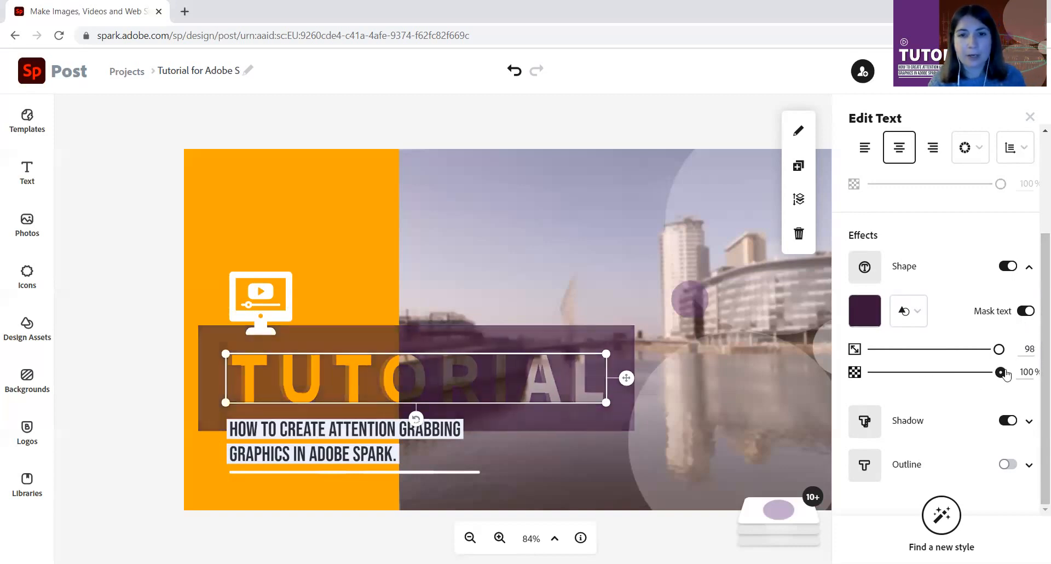
{"action": "left_click", "coordinate": [1026, 311]}
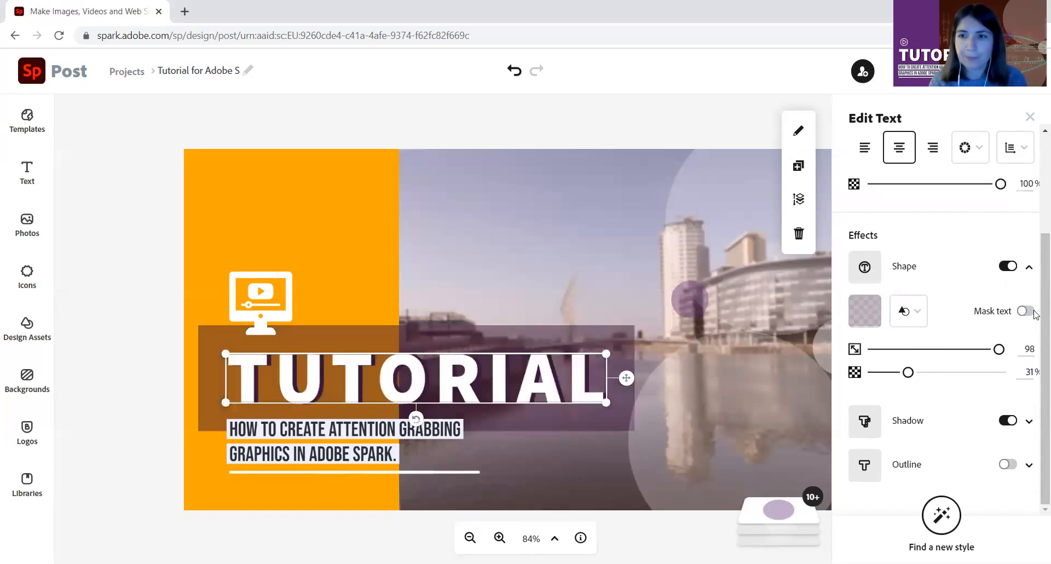
{"action": "left_click", "coordinate": [1008, 267]}
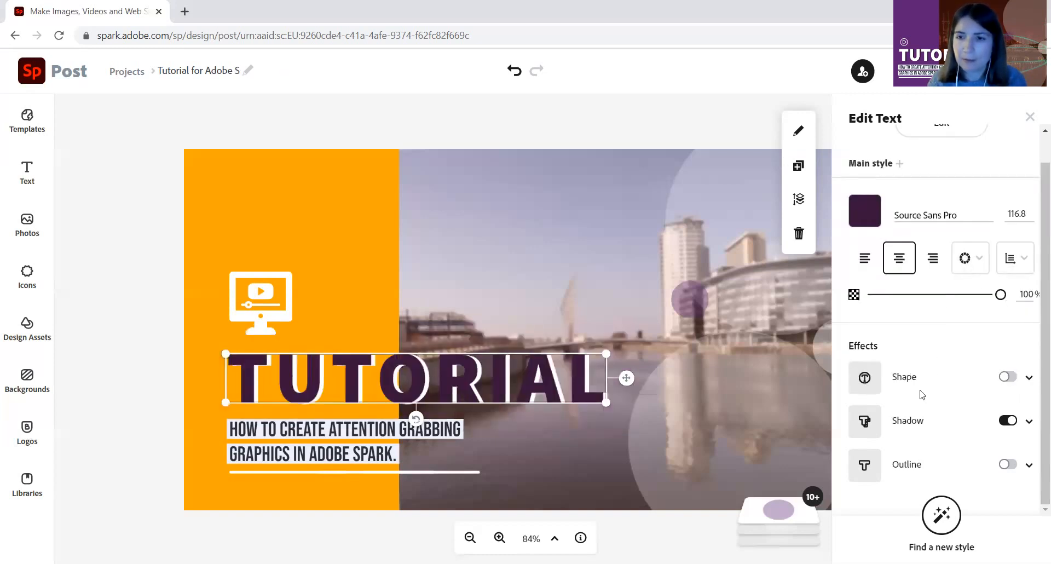
- Set the TUTORIAL title's Shadow effect to angle -72 and distance 52
{"action": "left_click", "coordinate": [1029, 423]}
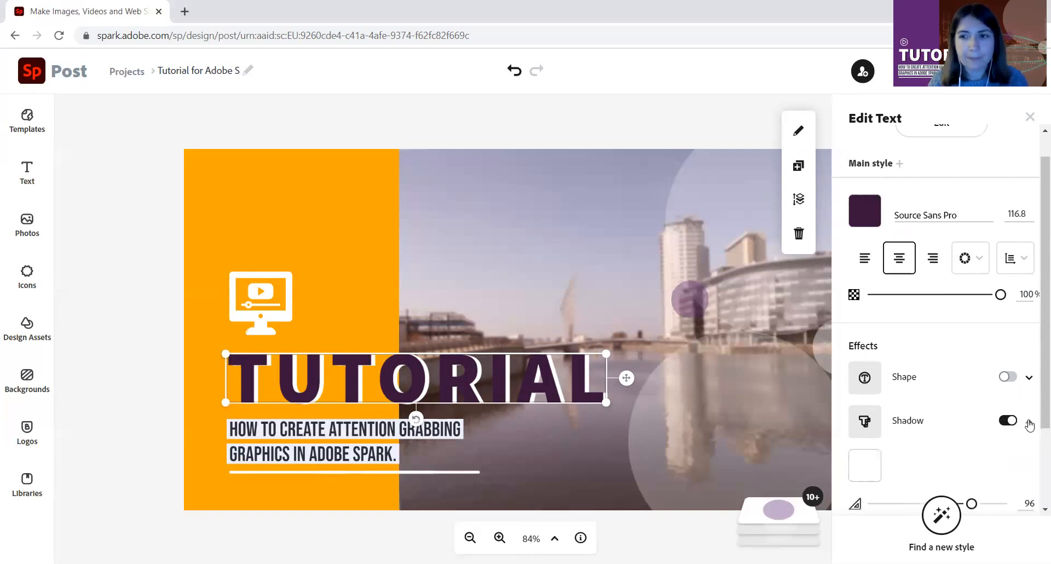
{"action": "scroll", "coordinate": [945, 430], "scroll_direction": "down", "scroll_amount": 2}
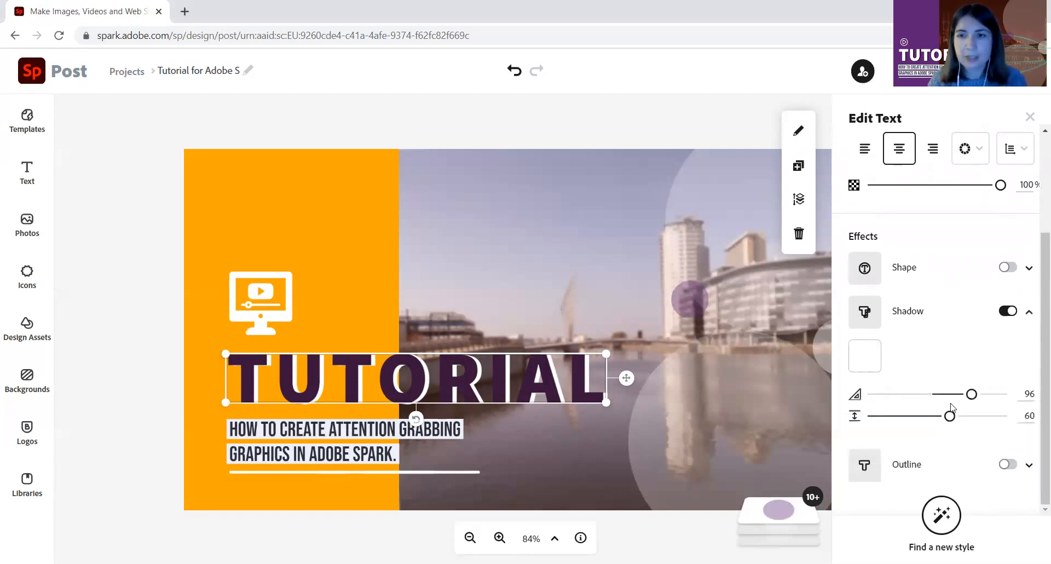
{"action": "left_click_drag", "start_coordinate": [972, 394], "coordinate": [1022, 426]}
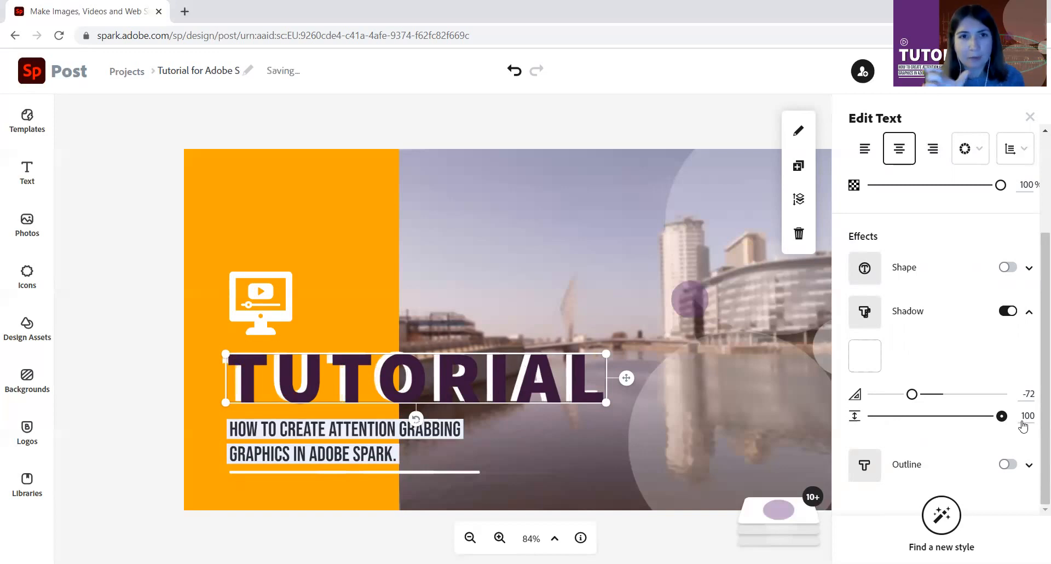
{"action": "left_click_drag", "start_coordinate": [1001, 415], "coordinate": [939, 418]}
- Try an outline of thickness 1 on the title without its shadow, switch back to the shadow, and close the text options
{"action": "left_click", "coordinate": [999, 467]}
{"action": "scroll", "coordinate": [998, 468], "scroll_direction": "down", "scroll_amount": 2}
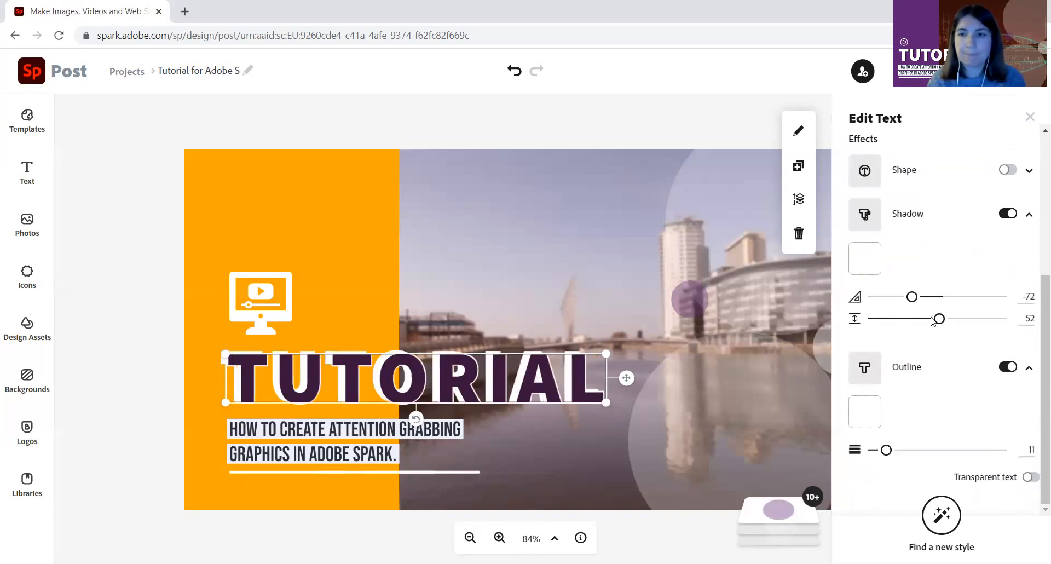
{"action": "left_click", "coordinate": [1010, 216]}
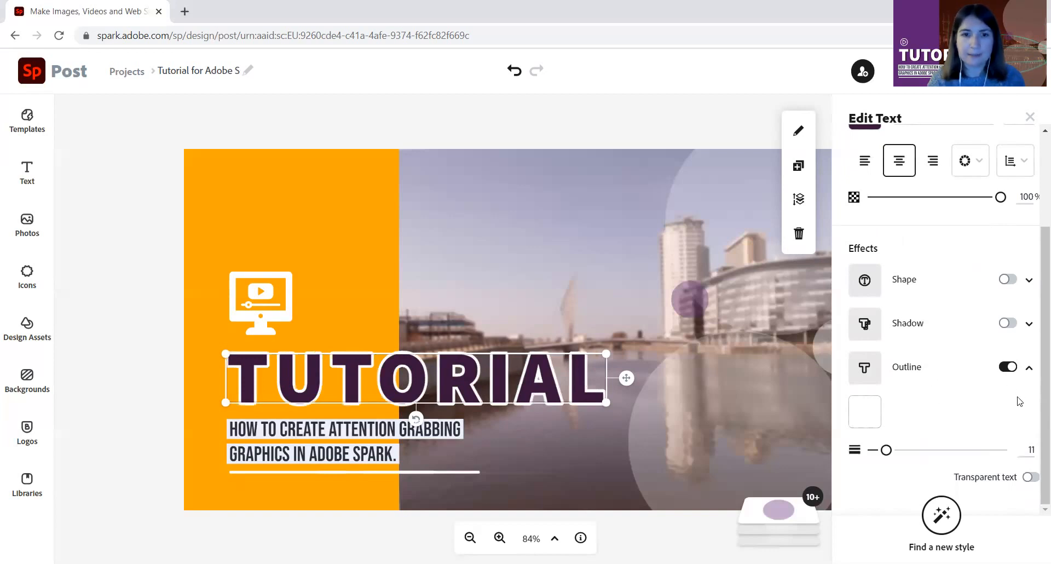
{"action": "left_click_drag", "start_coordinate": [886, 450], "coordinate": [842, 464]}
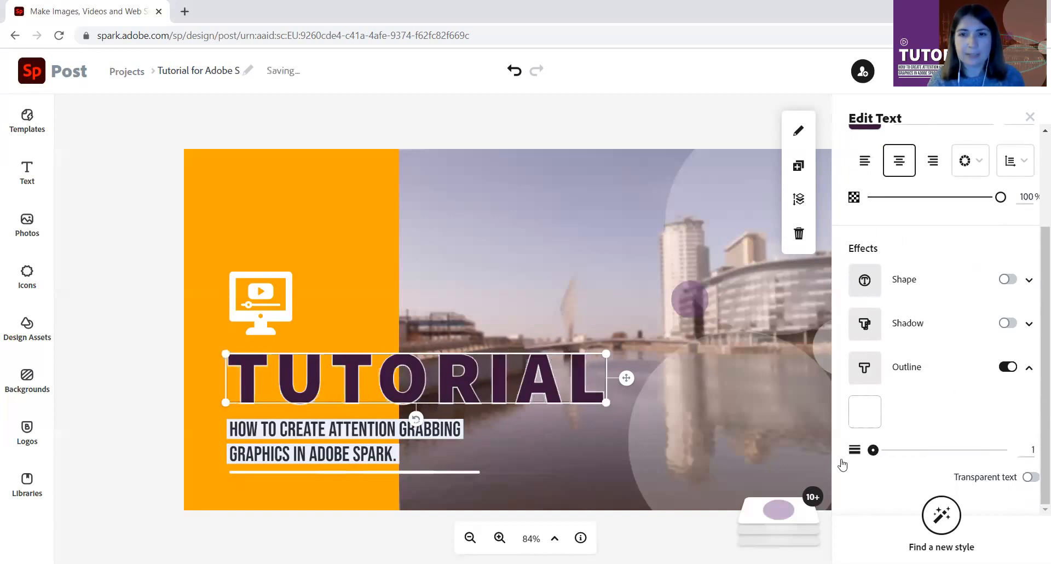
{"action": "left_click", "coordinate": [1010, 366]}
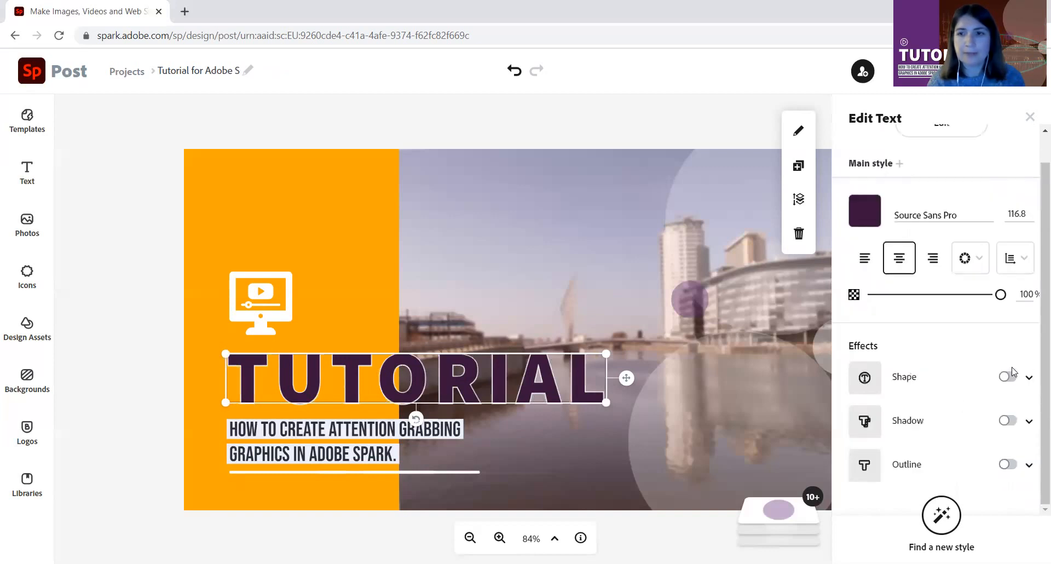
{"action": "left_click", "coordinate": [1001, 423]}
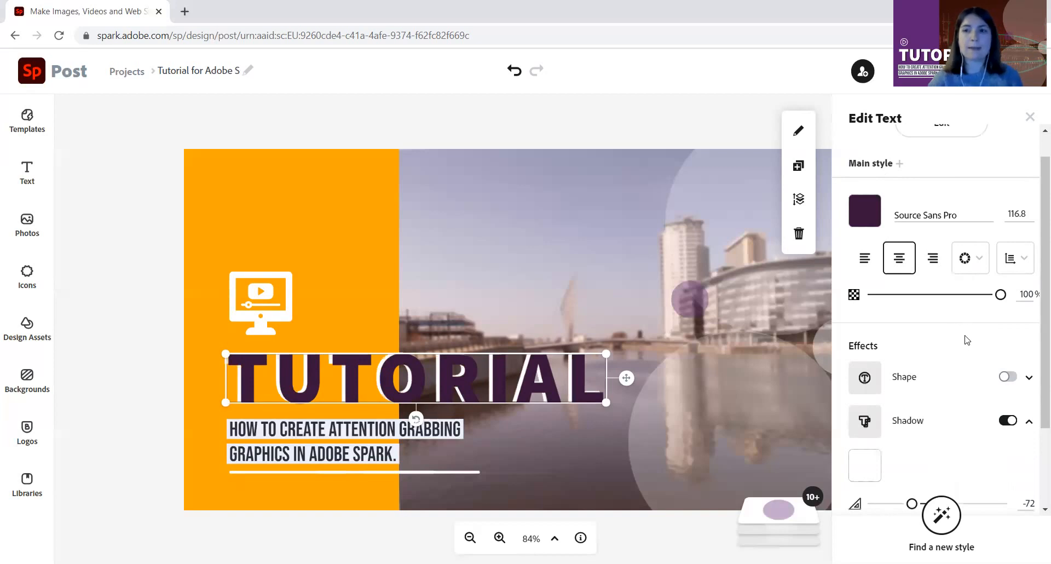
{"action": "scroll", "coordinate": [966, 340], "scroll_direction": "down", "scroll_amount": 2}
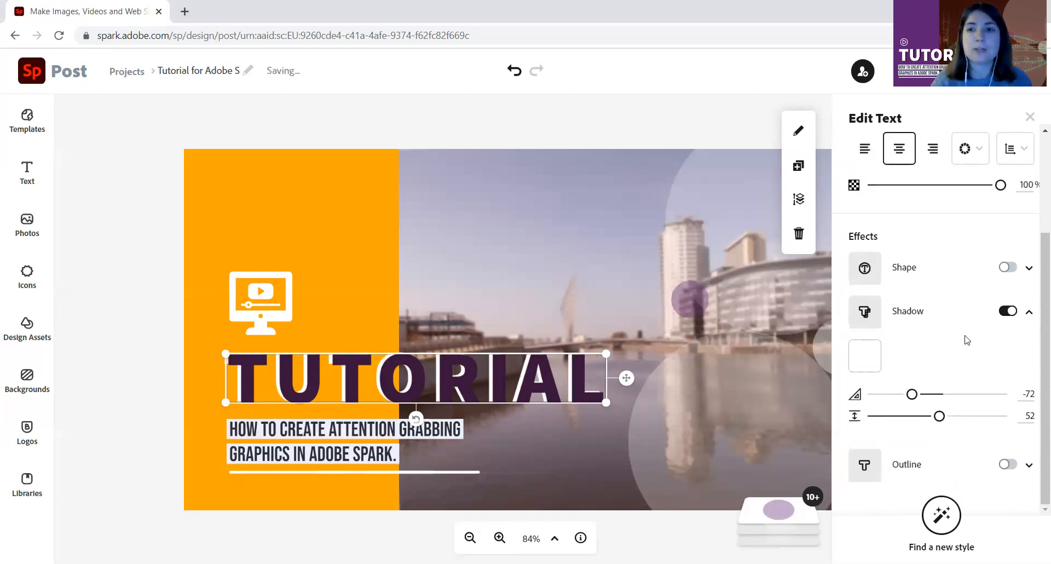
{"action": "left_click", "coordinate": [1030, 117]}
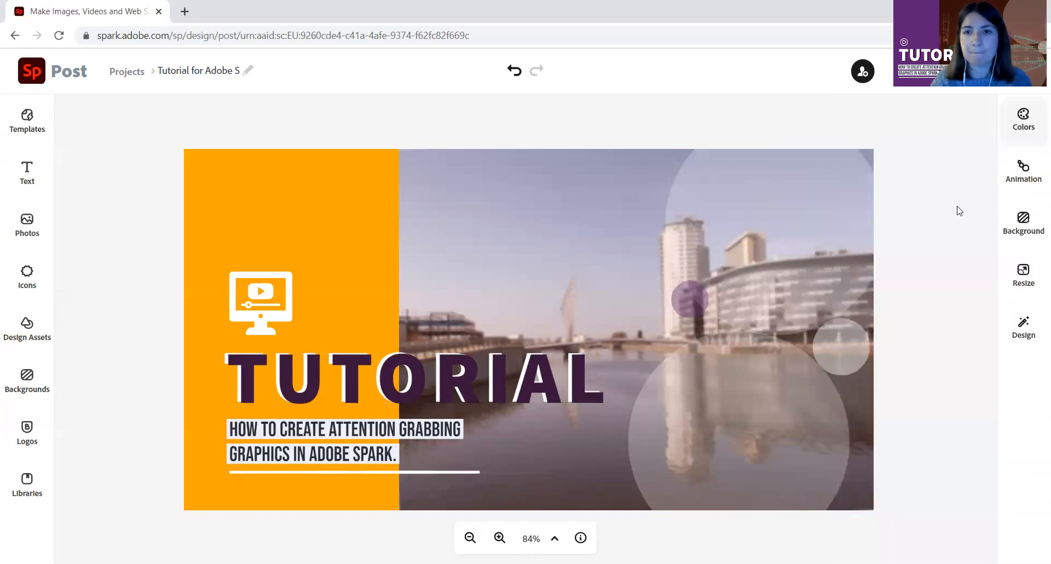
- Recolour the large translucent circle over the buildings, trying purple and settling on the palette's orange #FFA500
{"action": "left_click", "coordinate": [778, 217]}
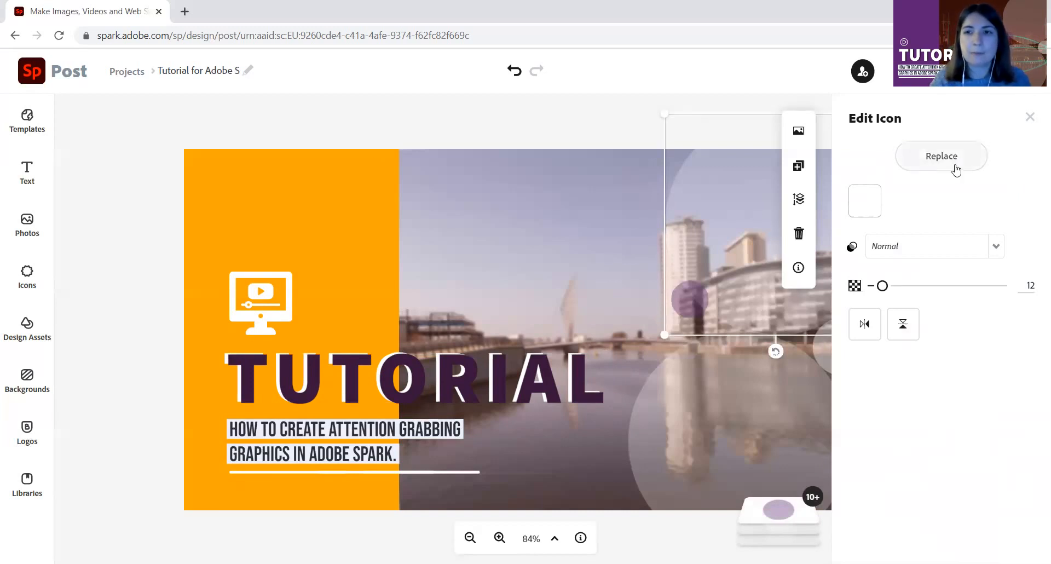
{"action": "left_click", "coordinate": [869, 201]}
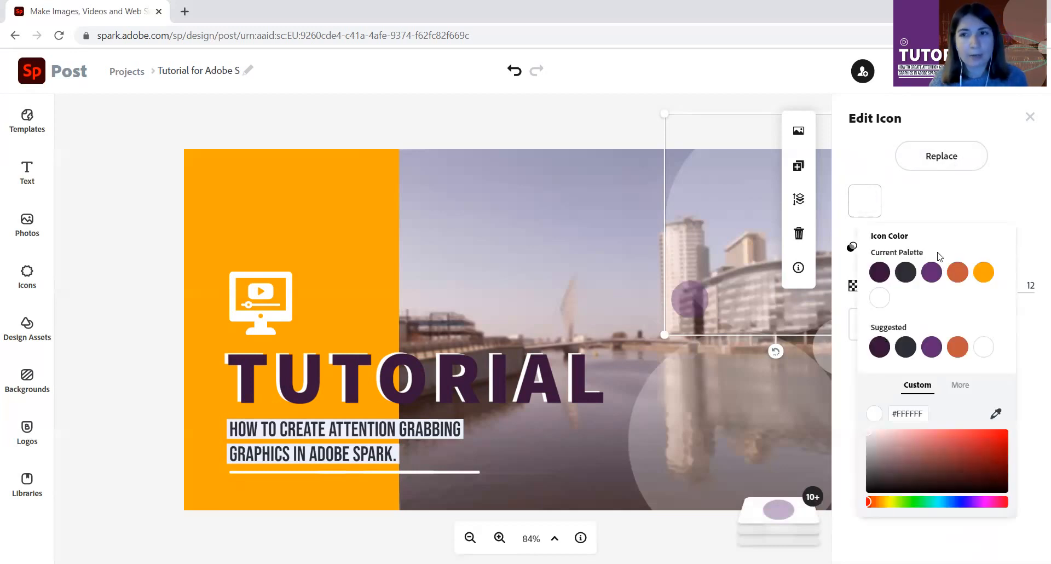
{"action": "left_click", "coordinate": [931, 274]}
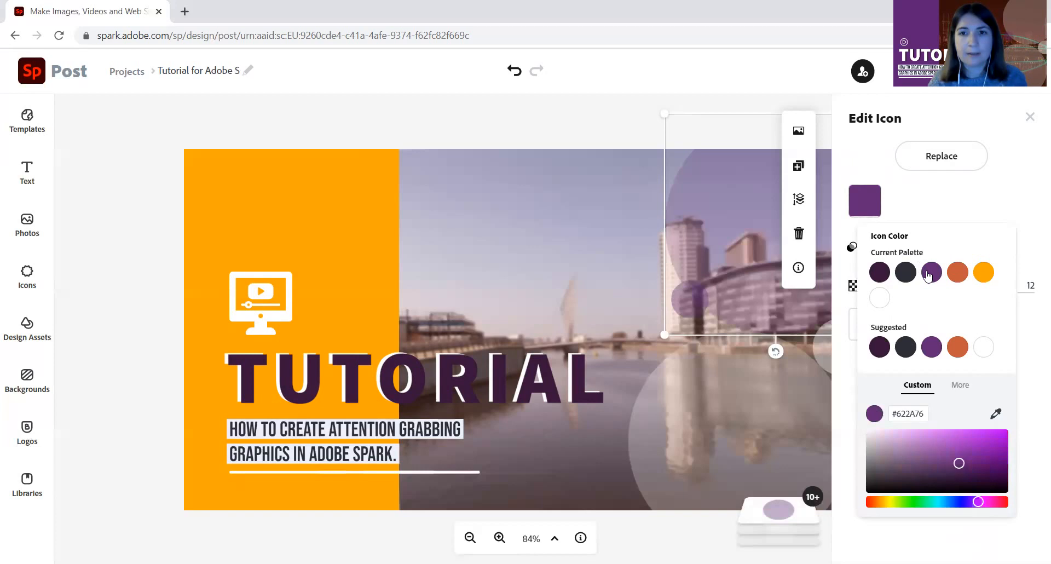
{"action": "left_click", "coordinate": [984, 272]}
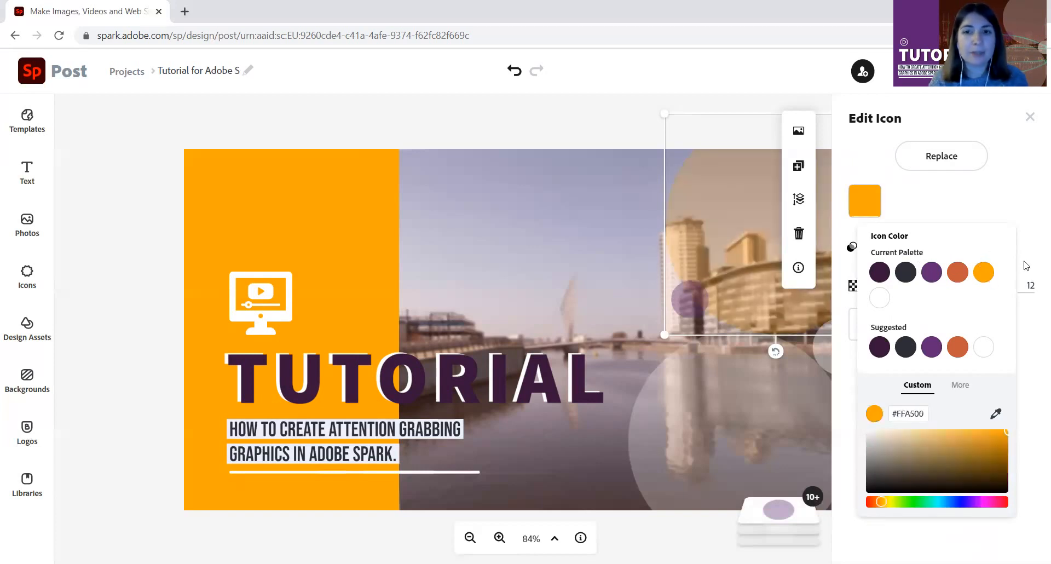
{"action": "left_click", "coordinate": [969, 202]}
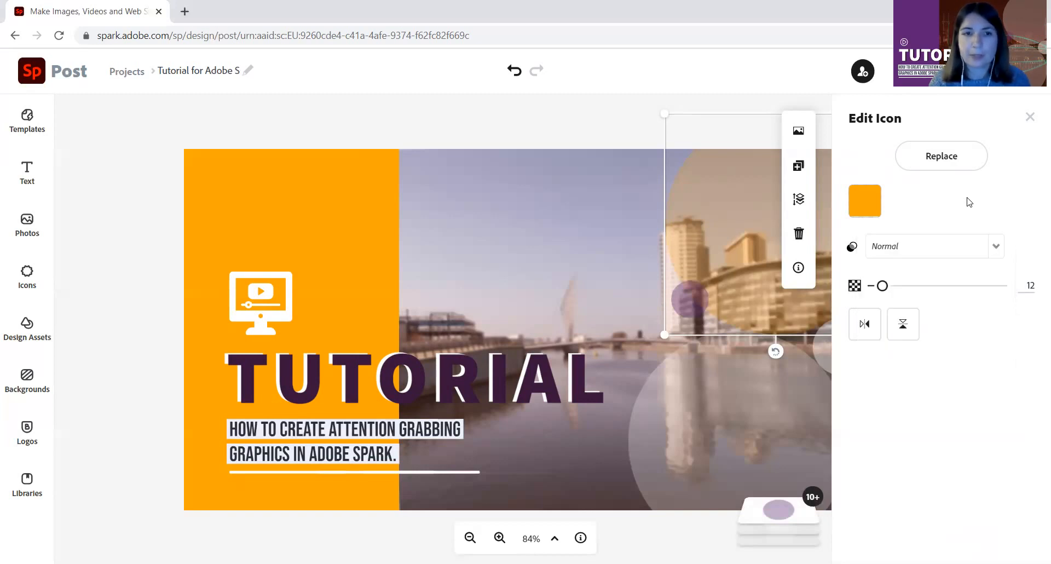
{"action": "left_click", "coordinate": [1029, 118]}
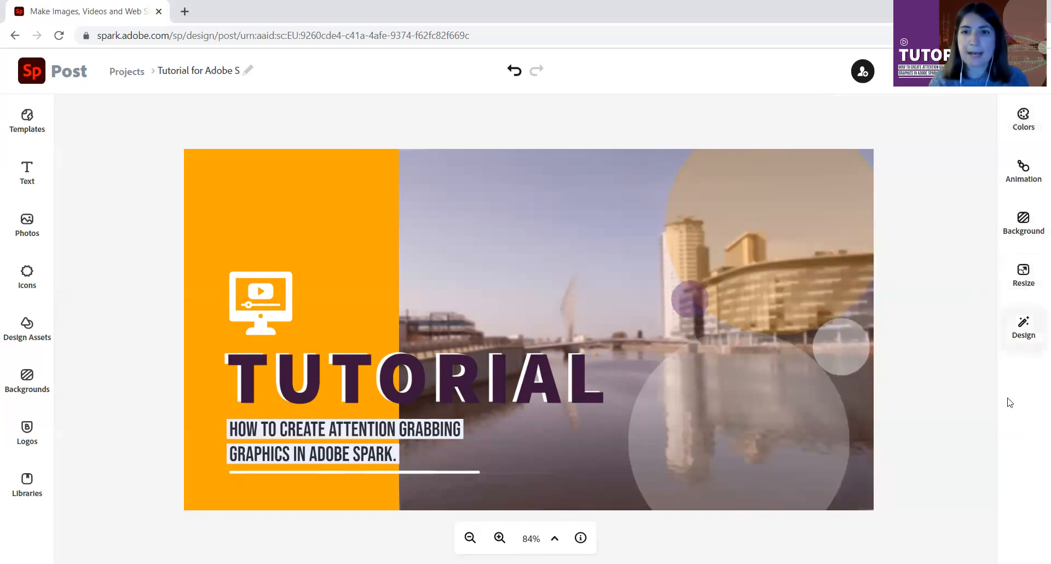
- Browse the design assets, add the black film strip from Trending, and move it over the orange panel's upper edge
{"action": "left_click", "coordinate": [33, 326]}
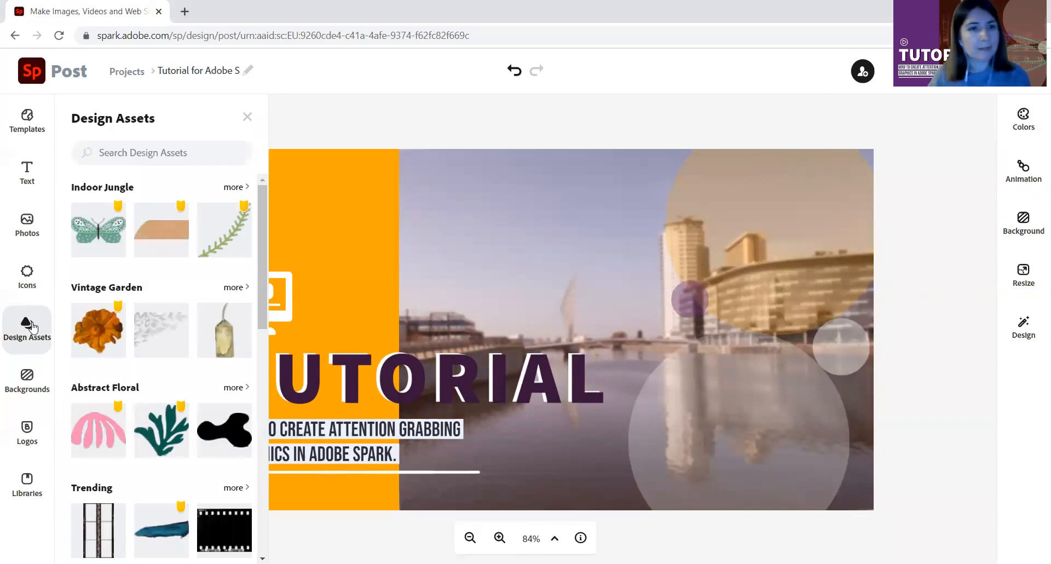
{"action": "scroll", "coordinate": [110, 509], "scroll_direction": "down", "scroll_amount": 5}
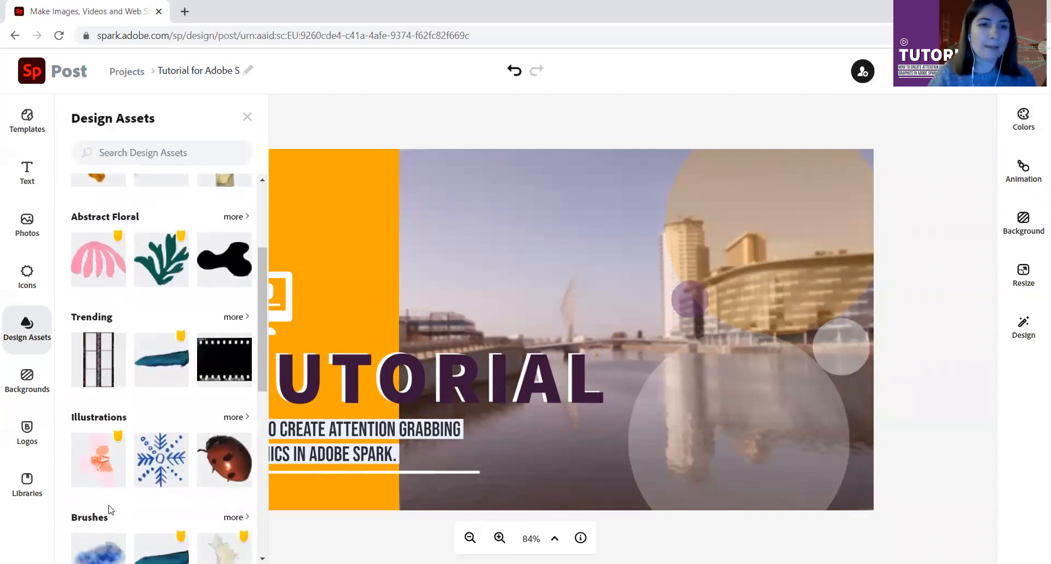
{"action": "scroll", "coordinate": [110, 505], "scroll_direction": "down", "scroll_amount": 1}
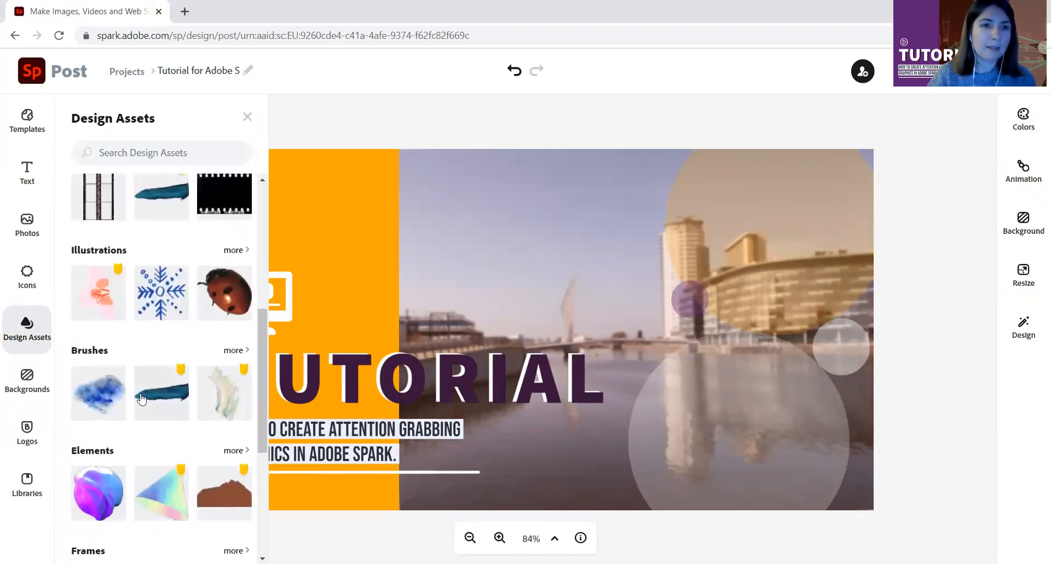
{"action": "scroll", "coordinate": [141, 398], "scroll_direction": "up", "scroll_amount": 2}
{"action": "scroll", "coordinate": [141, 398], "scroll_direction": "down", "scroll_amount": 7}
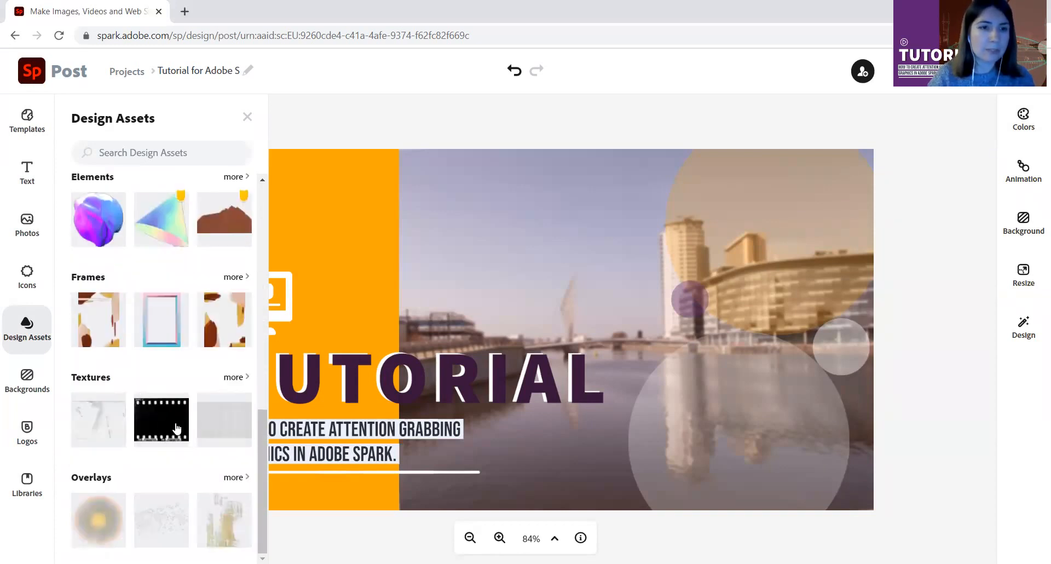
{"action": "scroll", "coordinate": [148, 425], "scroll_direction": "up", "scroll_amount": 7}
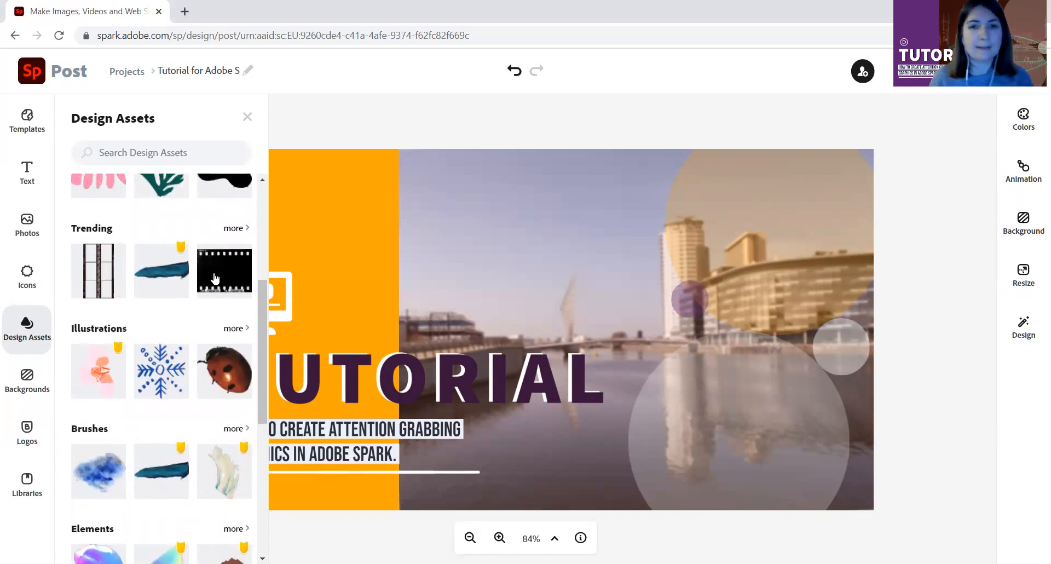
{"action": "left_click", "coordinate": [213, 273]}
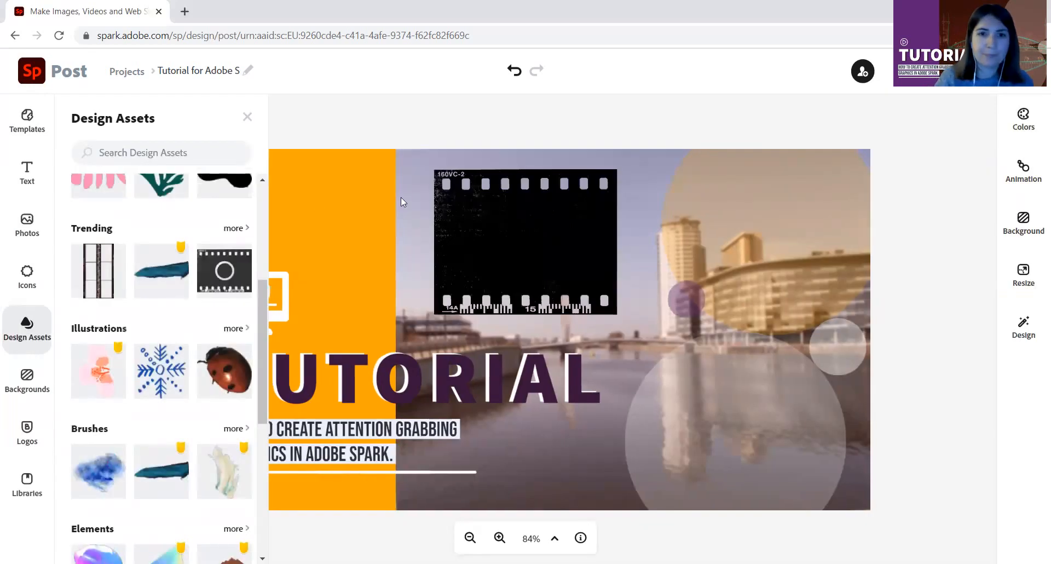
{"action": "left_click", "coordinate": [528, 280]}
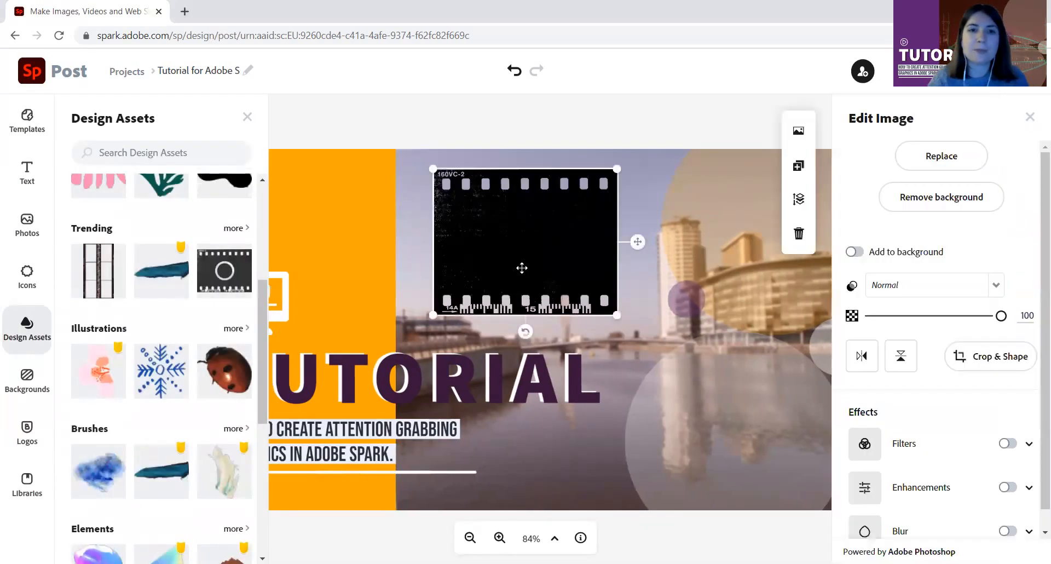
{"action": "left_click_drag", "start_coordinate": [526, 275], "coordinate": [393, 255]}
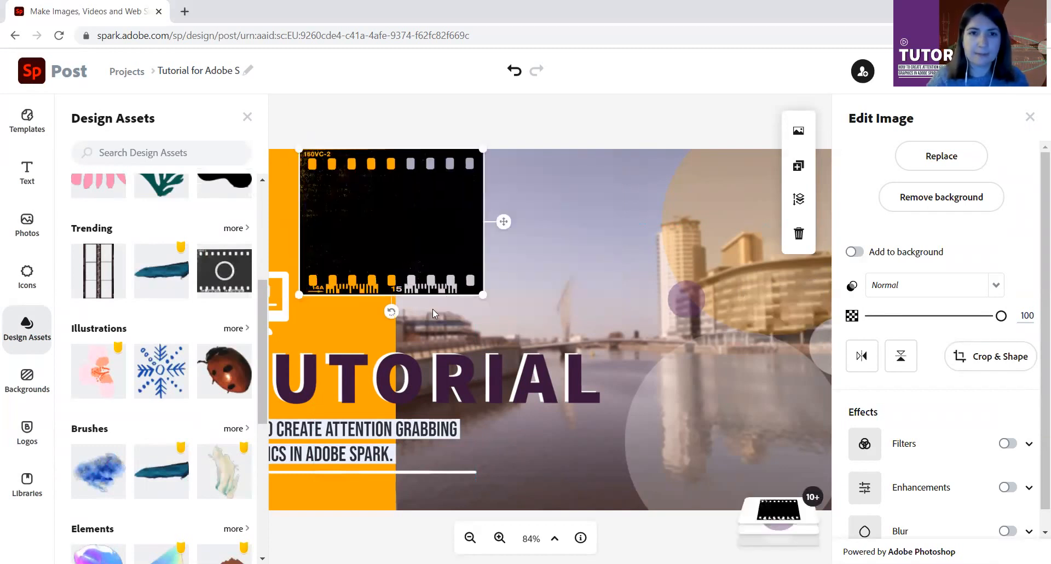
{"action": "left_click", "coordinate": [356, 182]}
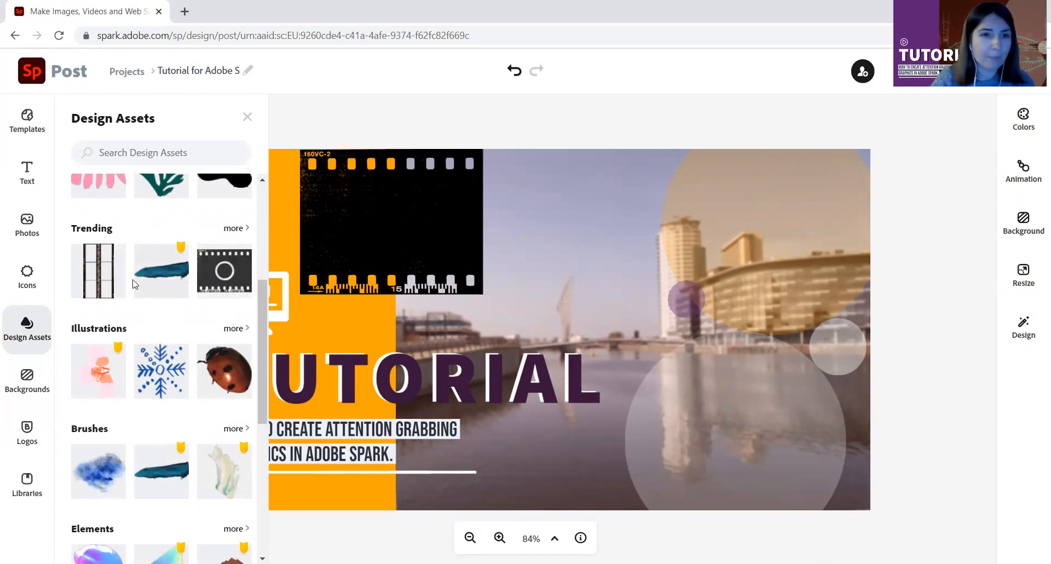
- Add the diagonal black ink stroke from the Brushes design assets and place it across the orange panel's edge above the title
{"action": "scroll", "coordinate": [179, 366], "scroll_direction": "down", "scroll_amount": 1}
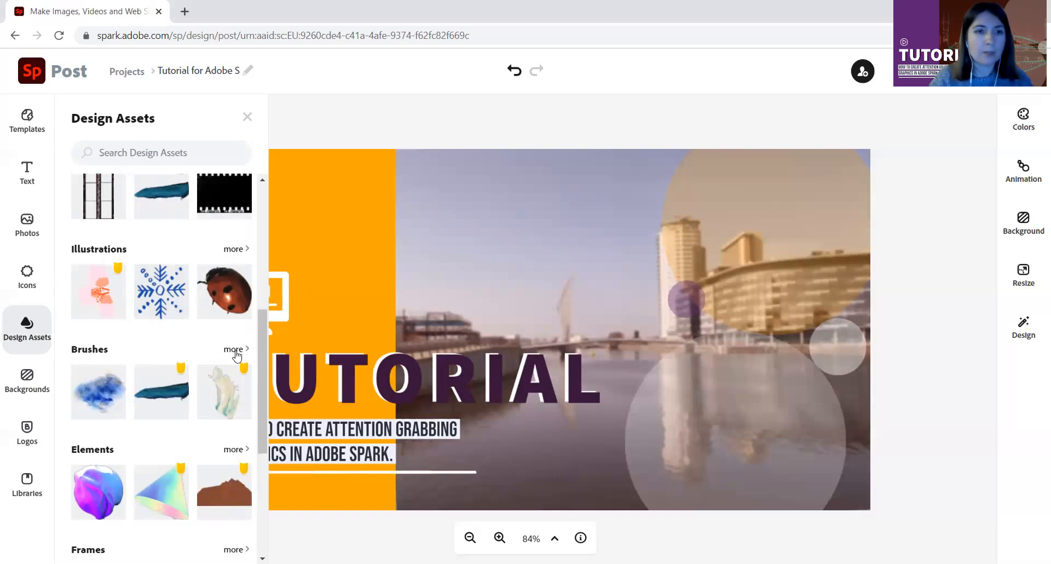
{"action": "left_click", "coordinate": [234, 350]}
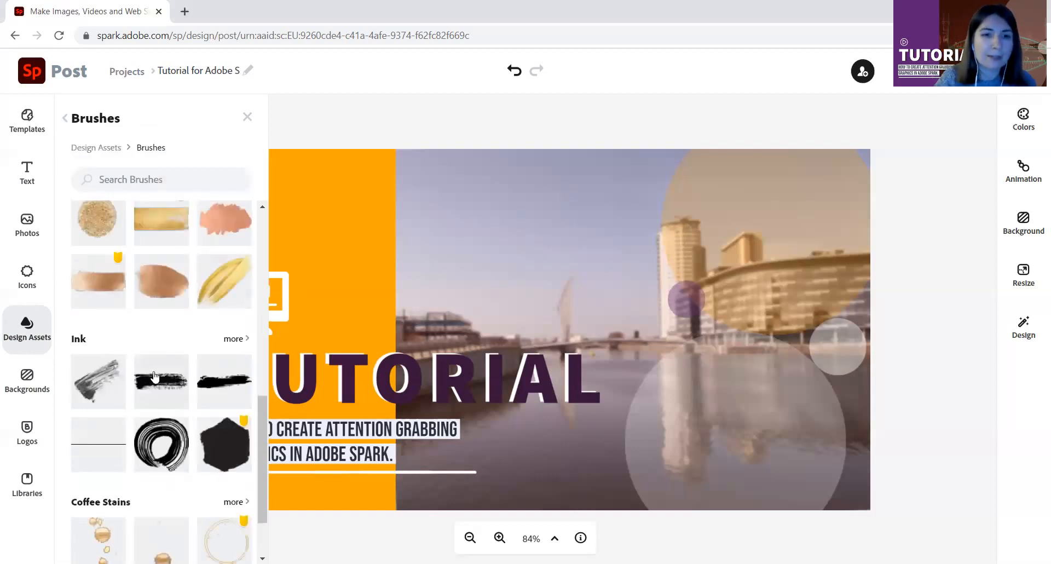
{"action": "scroll", "coordinate": [155, 376], "scroll_direction": "down", "scroll_amount": 1}
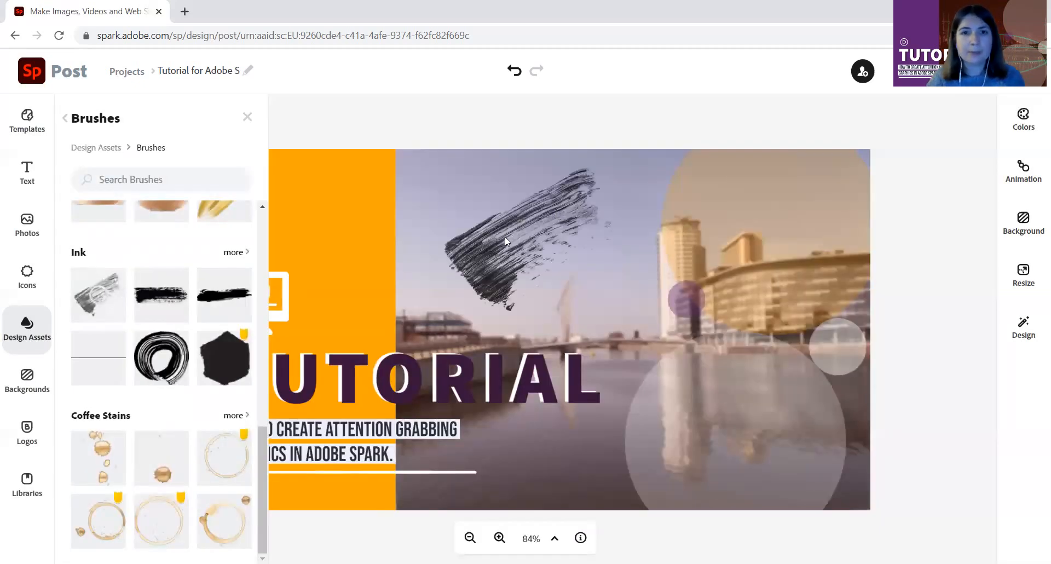
{"action": "mouse_move", "coordinate": [505, 237]}
{"action": "left_mouse_down"}
{"action": "mouse_move", "coordinate": [455, 247]}
{"action": "mouse_move", "coordinate": [404, 236]}
{"action": "left_mouse_up"}
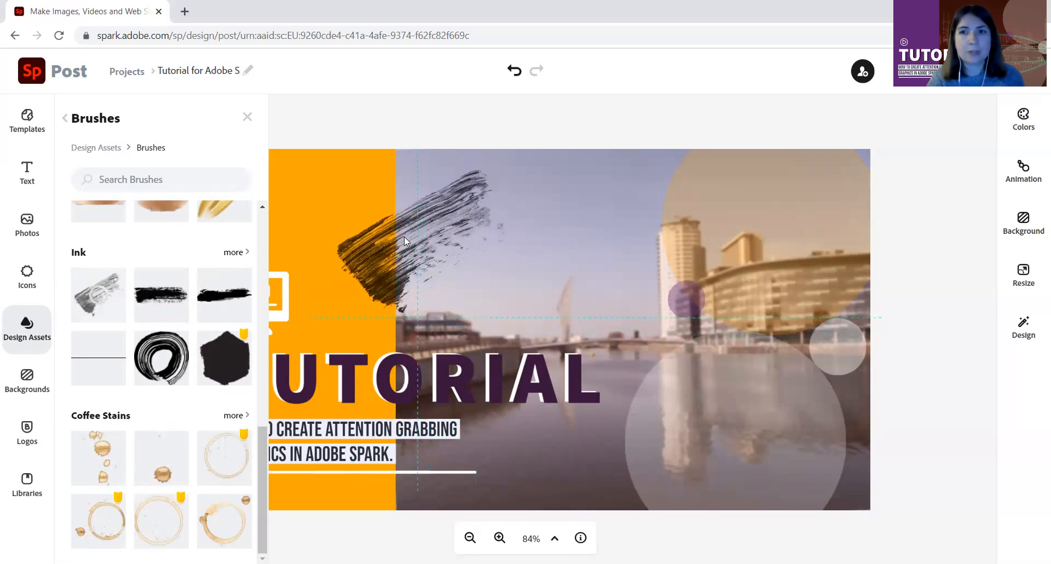
{"action": "left_click", "coordinate": [247, 118]}
{"action": "left_click", "coordinate": [411, 299]}
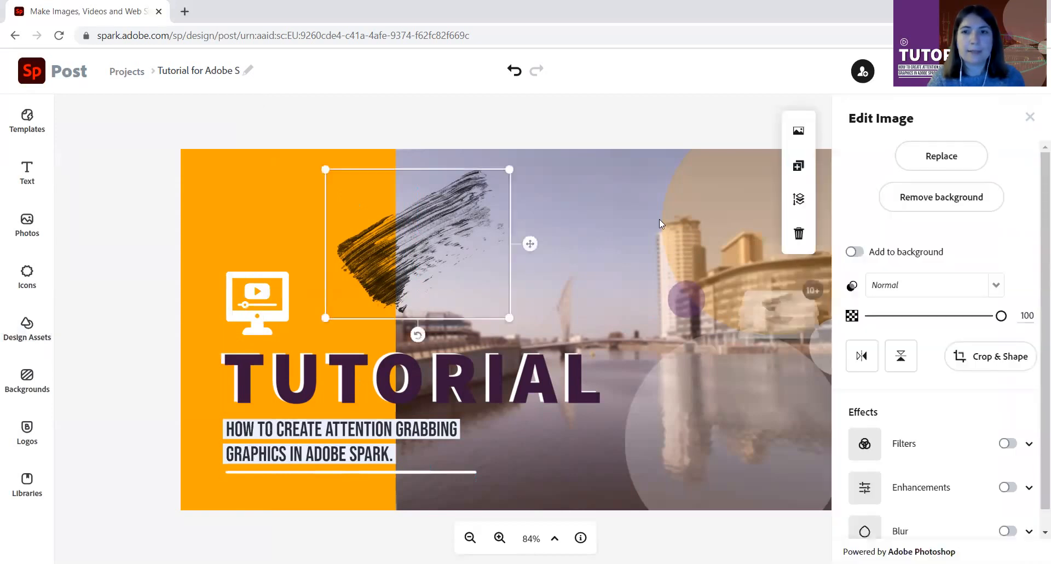
- Try the black ink stroke over the title, first sent down to the lowest layer and then brought to the top
{"action": "left_click", "coordinate": [797, 203]}
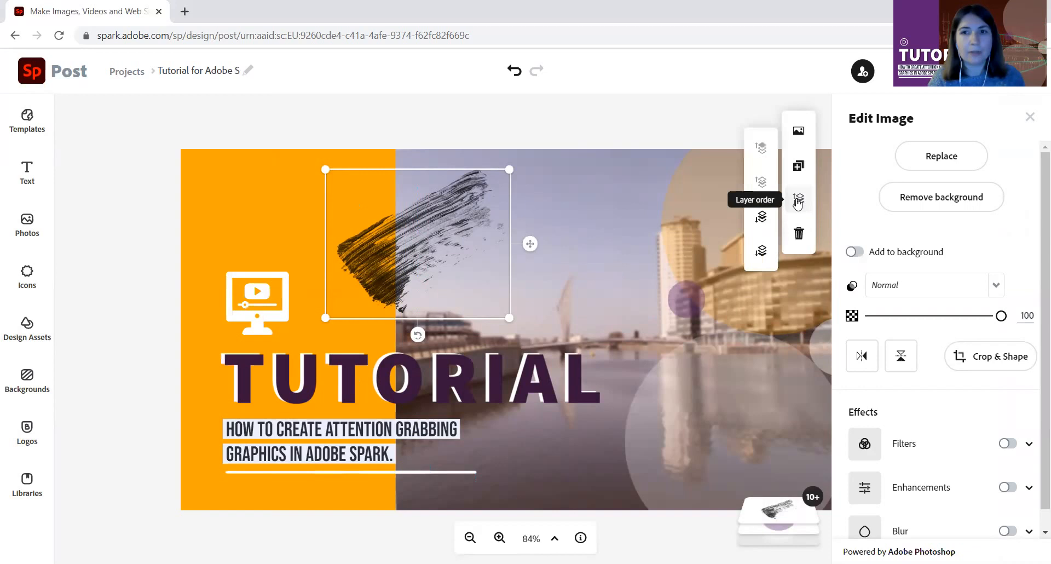
{"action": "left_click", "coordinate": [765, 225]}
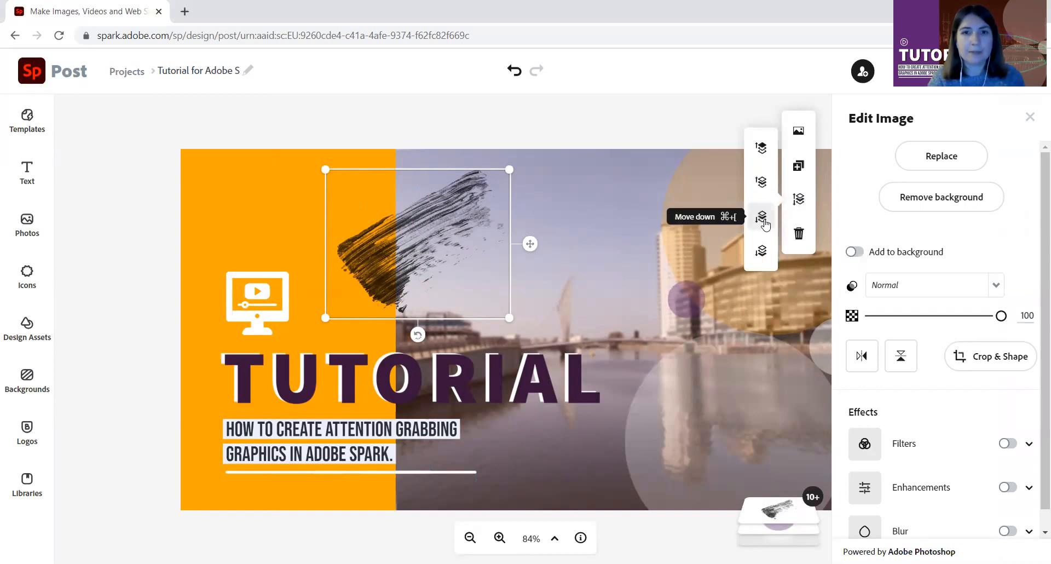
{"action": "left_click", "coordinate": [765, 225]}
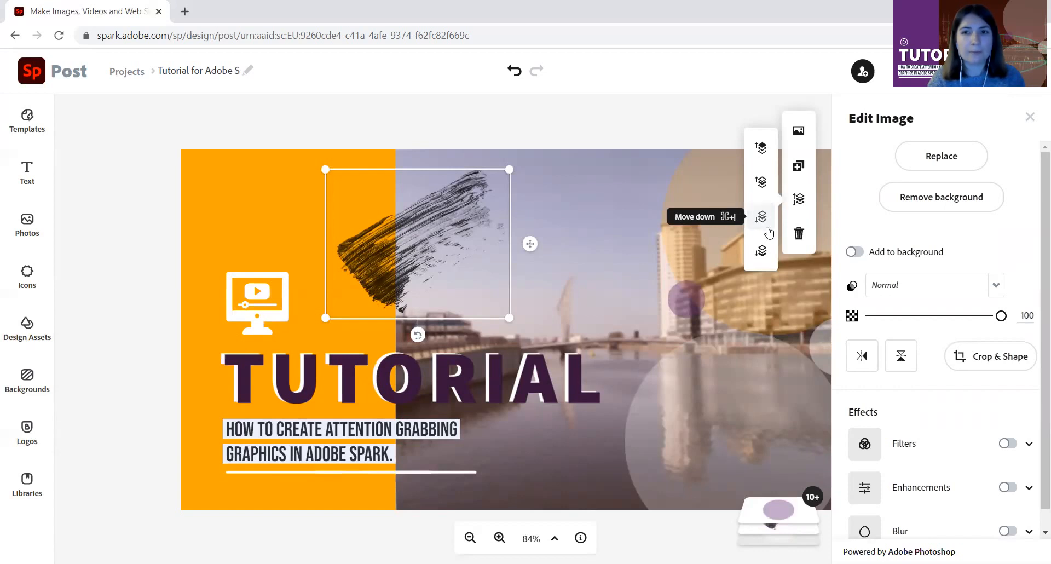
{"action": "left_click", "coordinate": [761, 224]}
{"action": "left_click", "coordinate": [761, 221]}
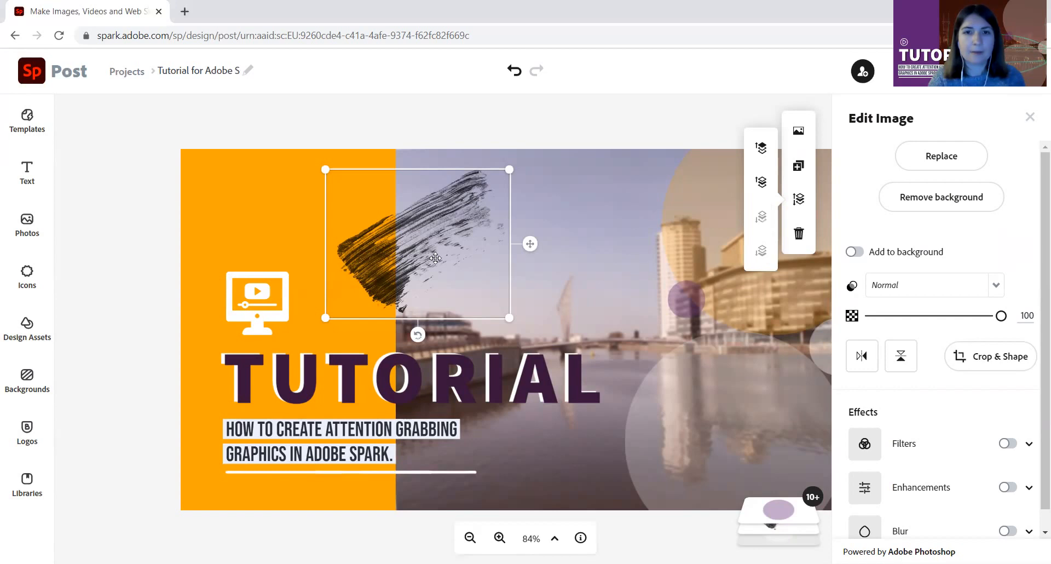
{"action": "mouse_move", "coordinate": [386, 264]}
{"action": "left_mouse_down"}
{"action": "mouse_move", "coordinate": [490, 309]}
{"action": "mouse_move", "coordinate": [408, 210]}
{"action": "mouse_move", "coordinate": [414, 222]}
{"action": "mouse_move", "coordinate": [377, 306]}
{"action": "mouse_move", "coordinate": [379, 362]}
{"action": "mouse_move", "coordinate": [375, 333]}
{"action": "left_mouse_up"}
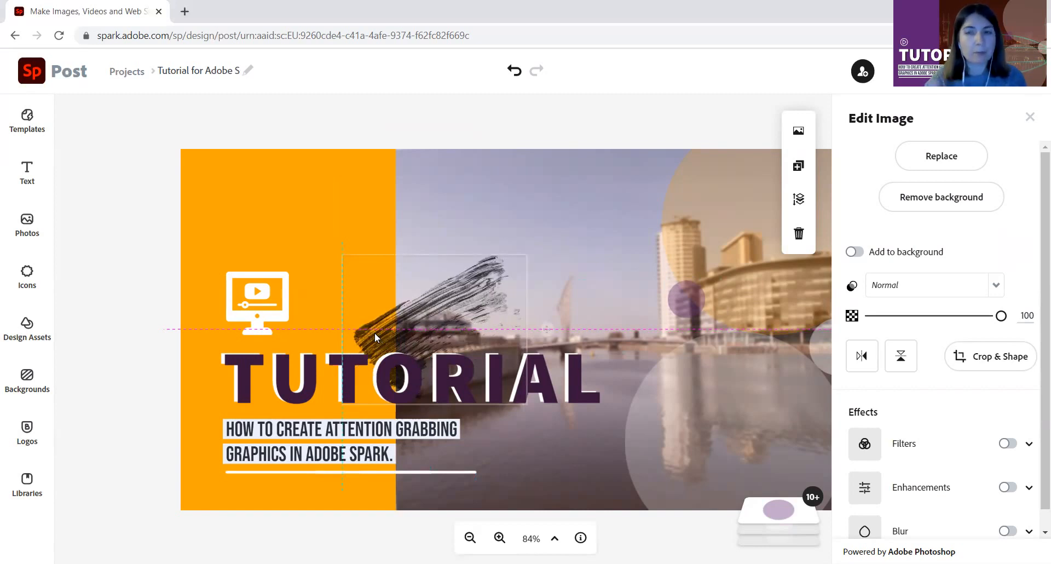
{"action": "mouse_move", "coordinate": [375, 333]}
{"action": "left_mouse_down"}
{"action": "mouse_move", "coordinate": [317, 407]}
{"action": "mouse_move", "coordinate": [327, 426]}
{"action": "mouse_move", "coordinate": [378, 377]}
{"action": "mouse_move", "coordinate": [344, 420]}
{"action": "left_mouse_up"}
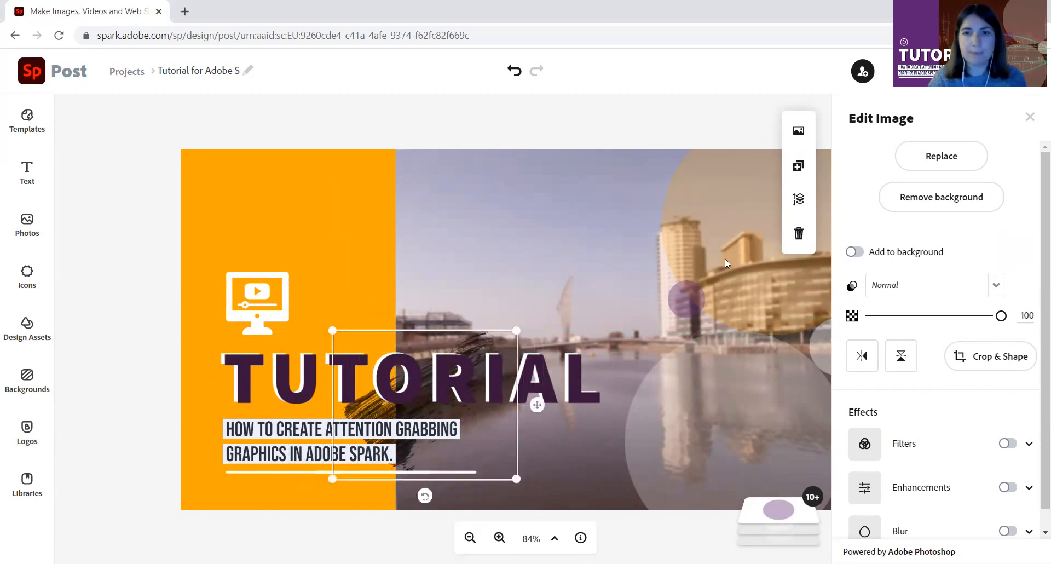
{"action": "left_click", "coordinate": [798, 200]}
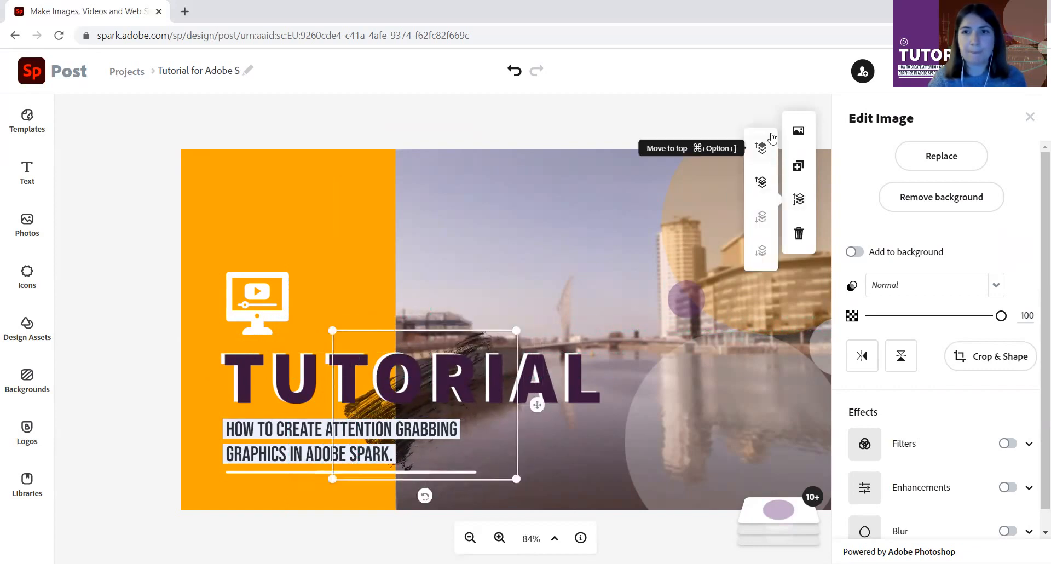
{"action": "left_click", "coordinate": [761, 147]}
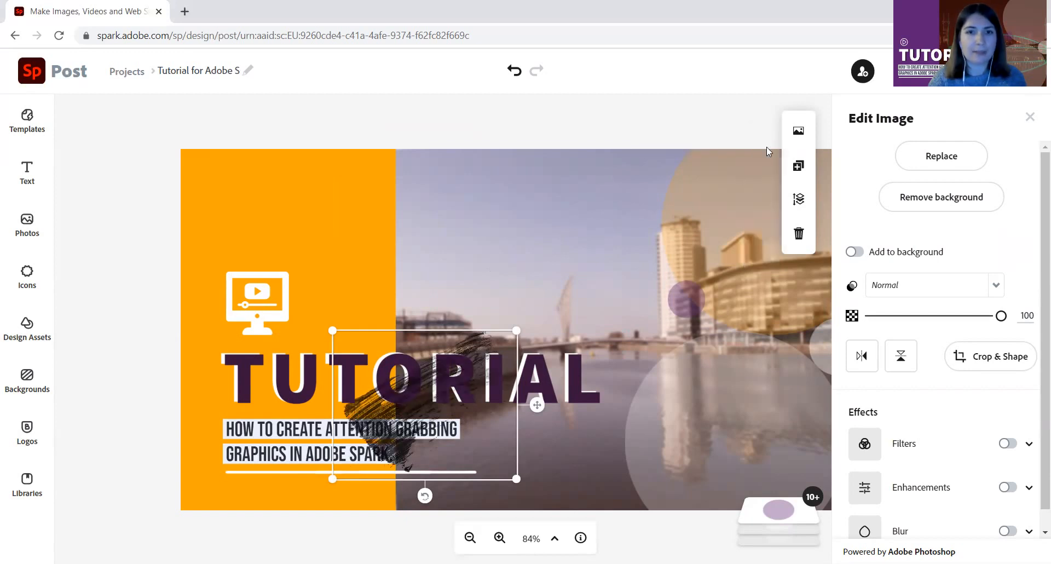
- Move the black ink stroke back above the title and delete it from the design
{"action": "mouse_move", "coordinate": [413, 416]}
{"action": "left_mouse_down"}
{"action": "mouse_move", "coordinate": [366, 229]}
{"action": "mouse_move", "coordinate": [388, 257]}
{"action": "left_mouse_up"}
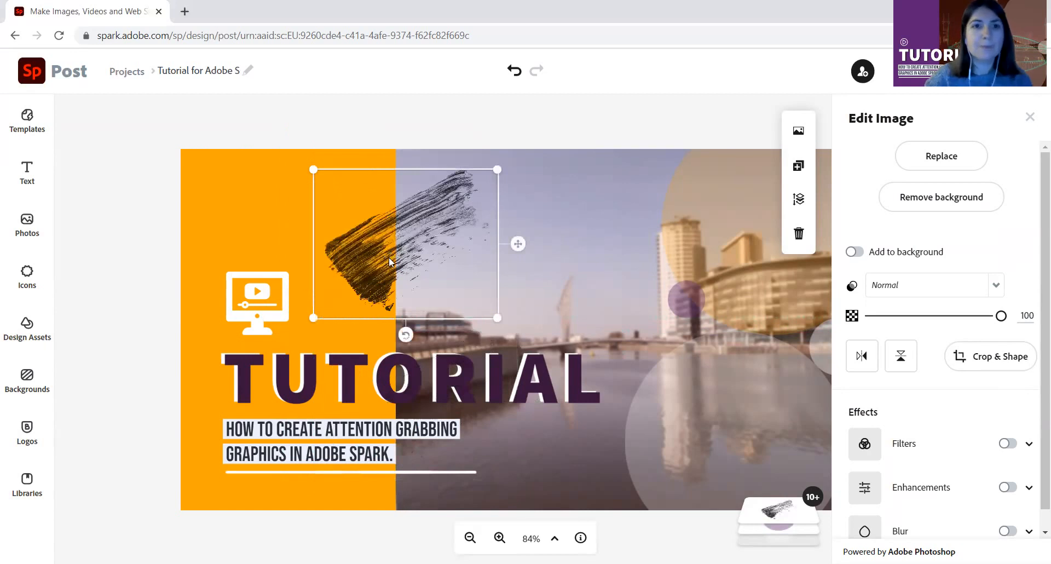
{"action": "key", "text": "Escape"}
{"action": "key", "text": "Delete"}
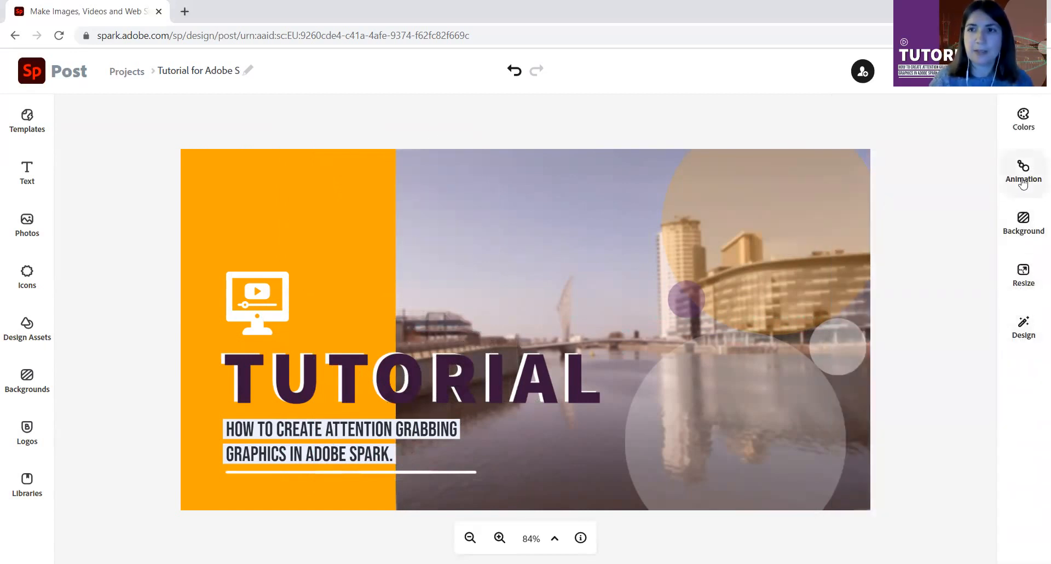
- Try the Typewriter, Dynamic and Flicker text animations on the design, then reapply Typewriter
{"action": "left_click", "coordinate": [1023, 175]}
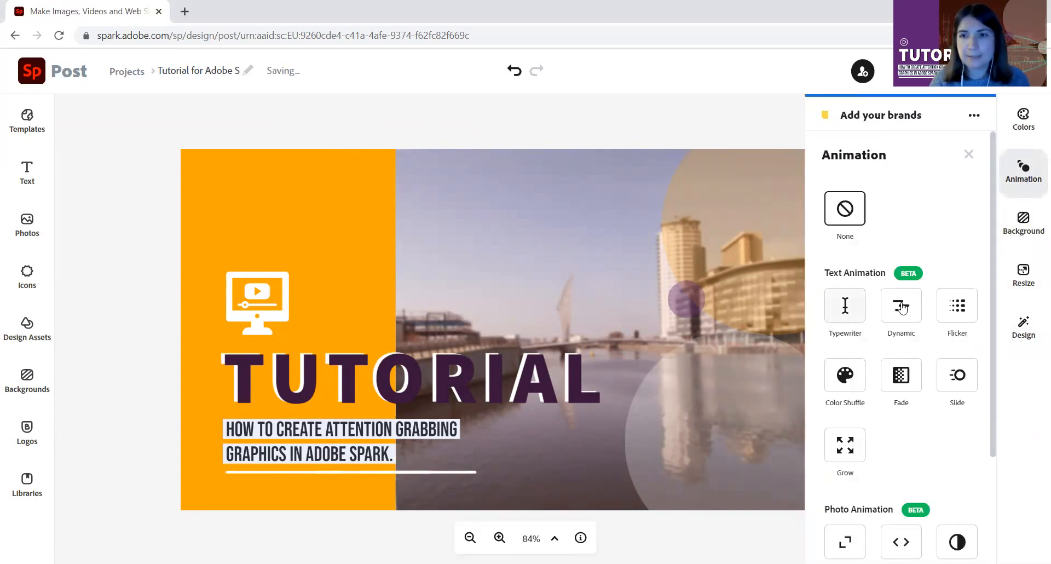
{"action": "scroll", "coordinate": [887, 301], "scroll_direction": "down", "scroll_amount": 2}
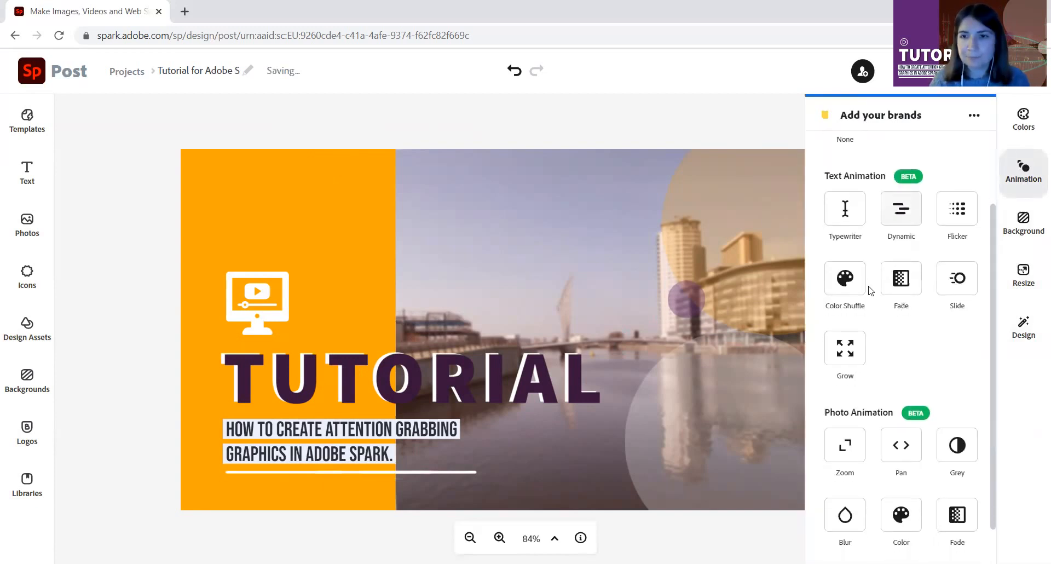
{"action": "left_click", "coordinate": [526, 382]}
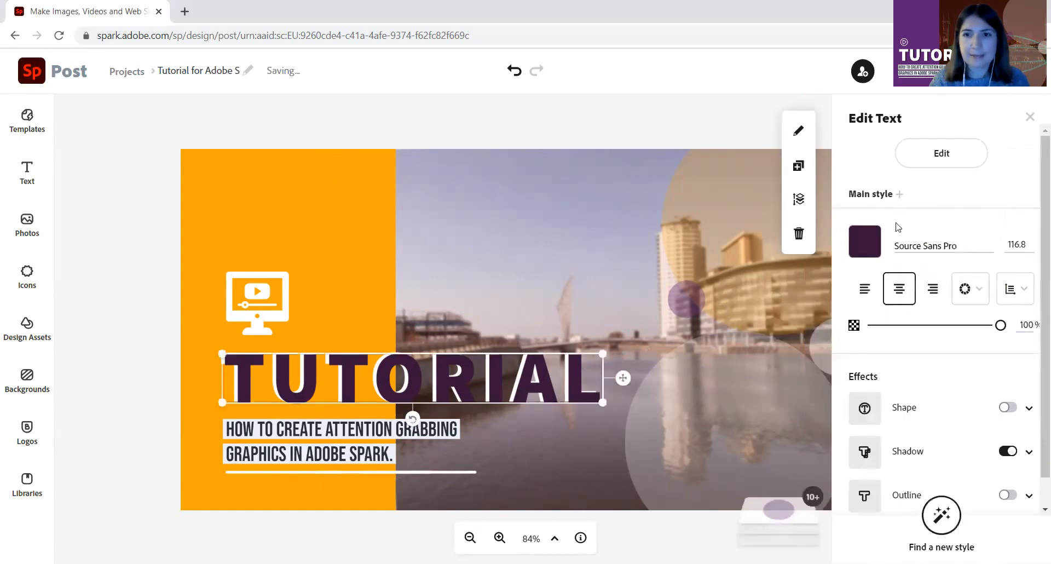
{"action": "left_click", "coordinate": [1029, 117]}
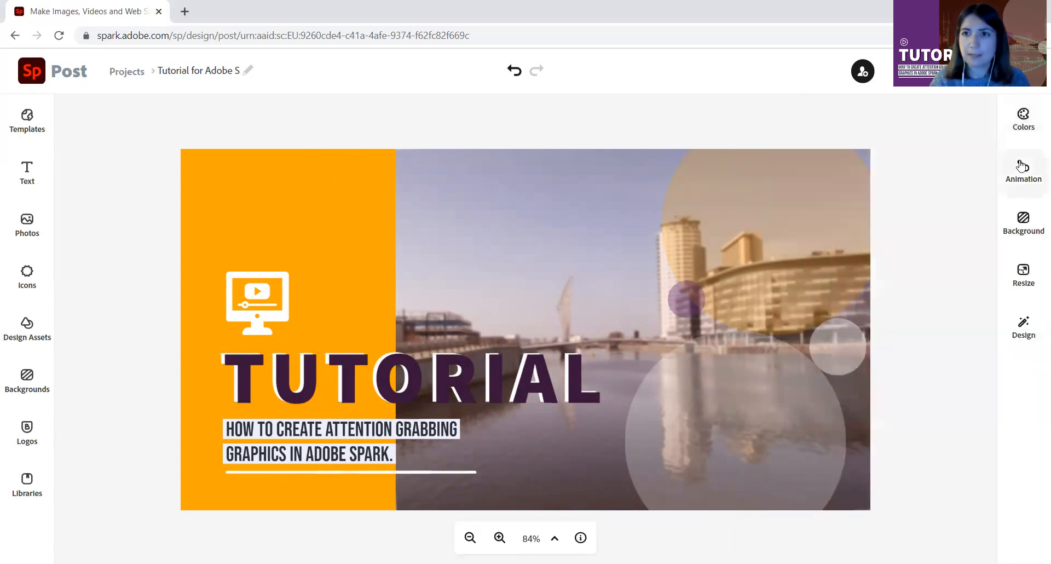
{"action": "left_click", "coordinate": [1023, 170]}
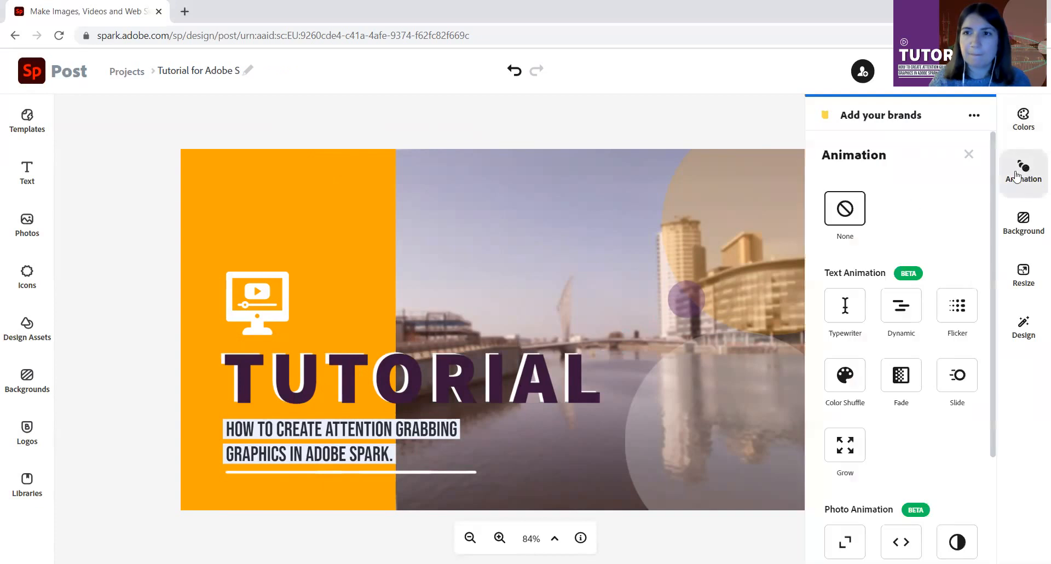
{"action": "left_click", "coordinate": [856, 308]}
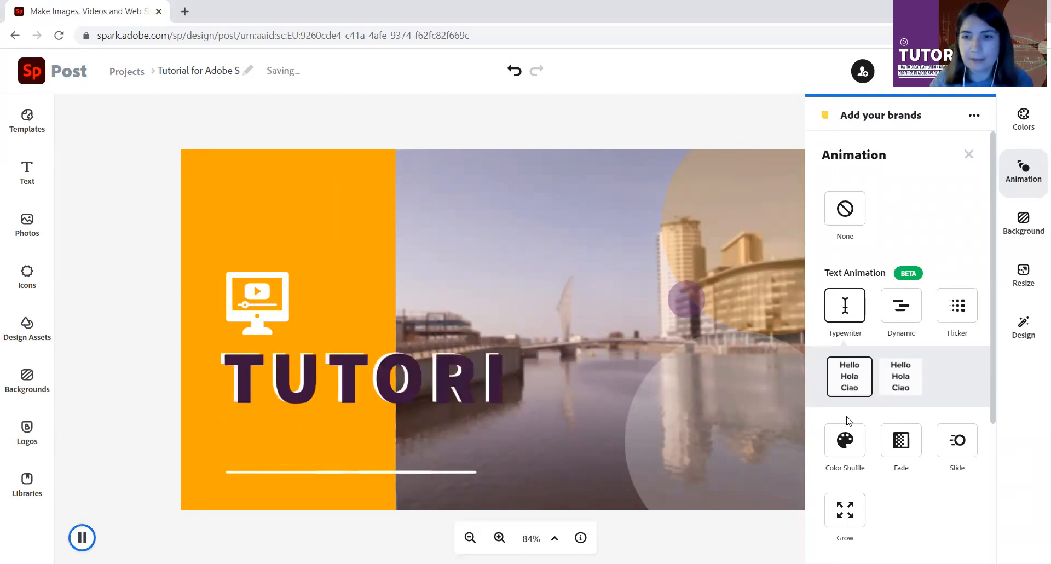
{"action": "scroll", "coordinate": [902, 336], "scroll_direction": "down", "scroll_amount": 1}
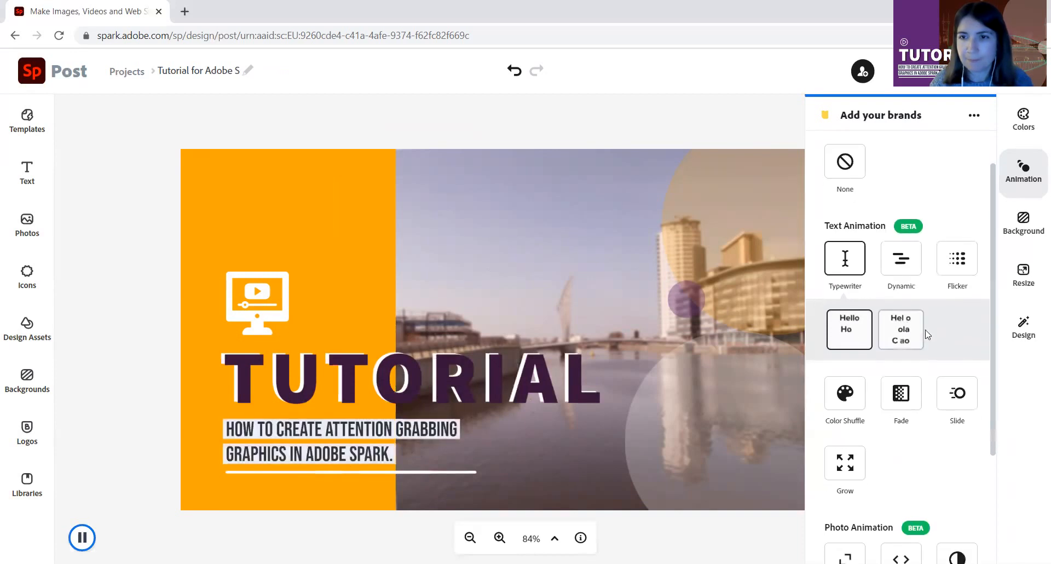
{"action": "left_click", "coordinate": [906, 262]}
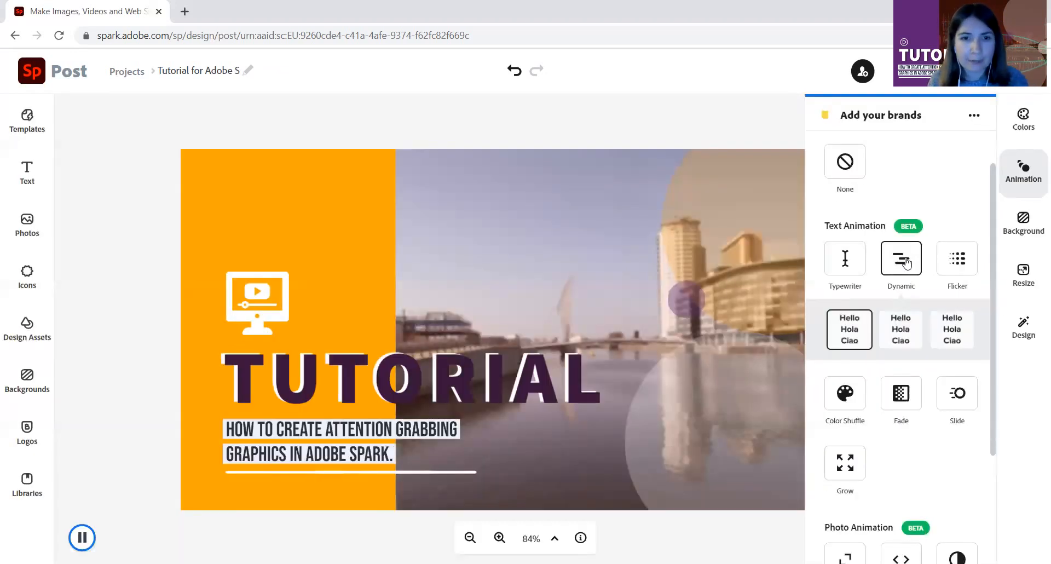
{"action": "left_click", "coordinate": [978, 262]}
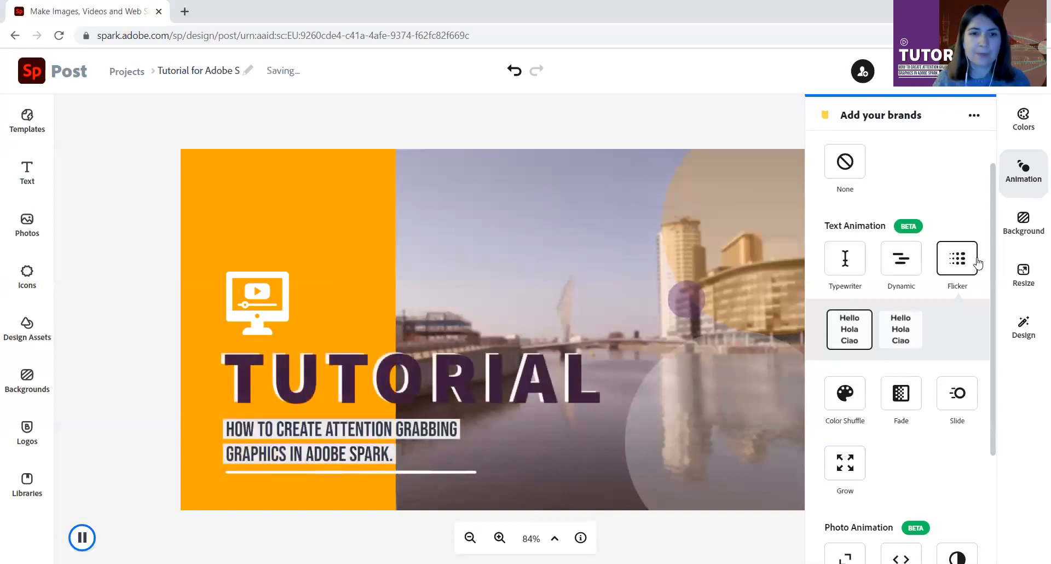
{"action": "left_click", "coordinate": [828, 258]}
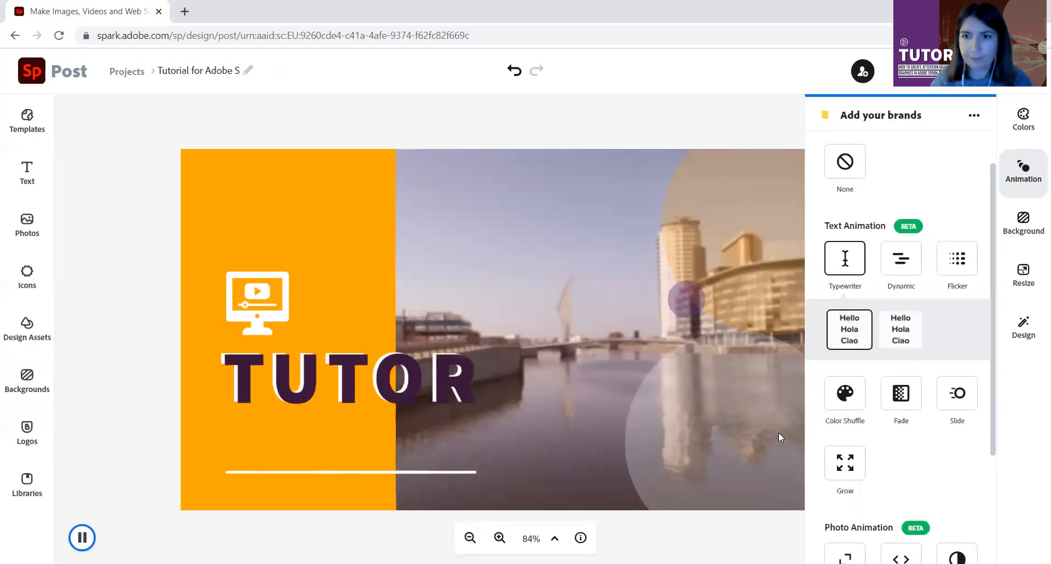
- Look through the remaining text animations and the photo animations, then close the animation options
{"action": "scroll", "coordinate": [910, 474], "scroll_direction": "down", "scroll_amount": 2}
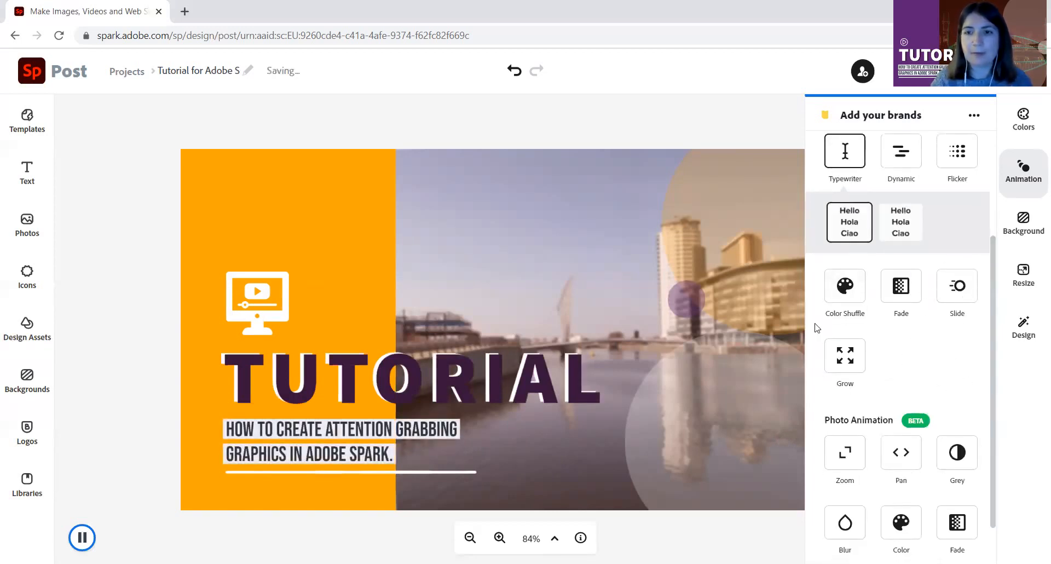
{"action": "scroll", "coordinate": [913, 363], "scroll_direction": "down", "scroll_amount": 1}
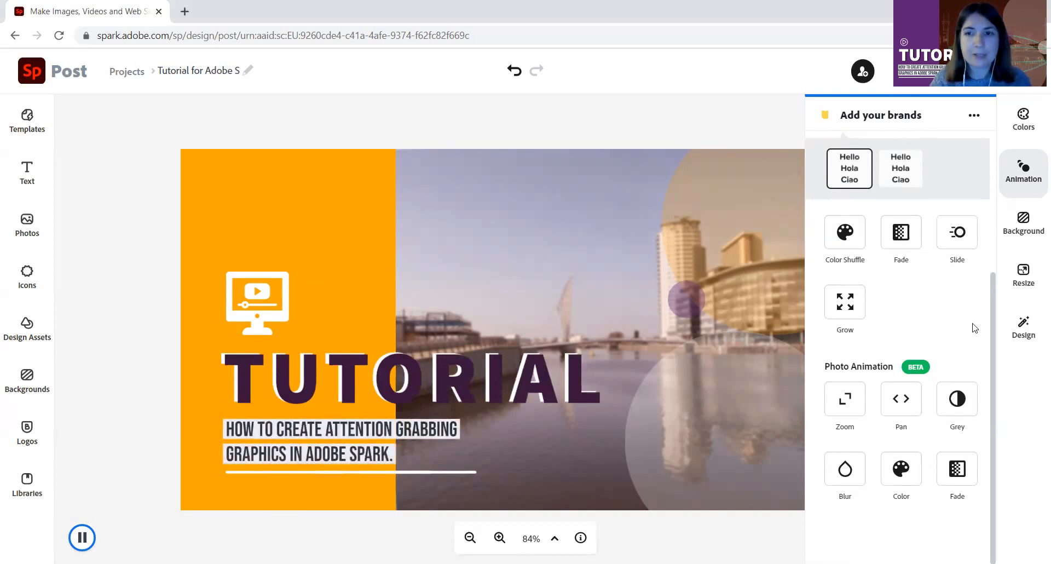
{"action": "scroll", "coordinate": [925, 382], "scroll_direction": "up", "scroll_amount": 4}
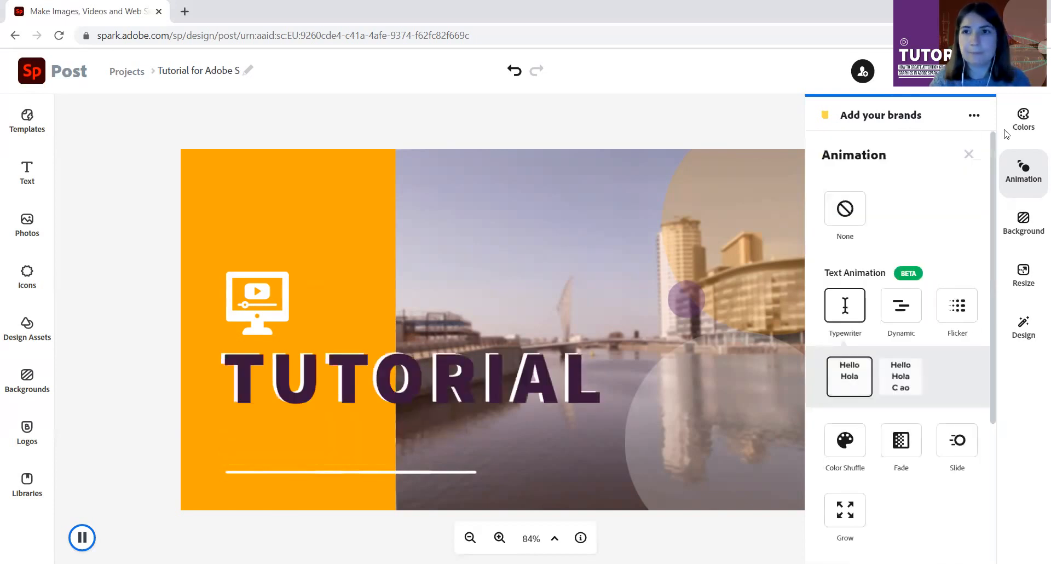
{"action": "left_click", "coordinate": [968, 155]}
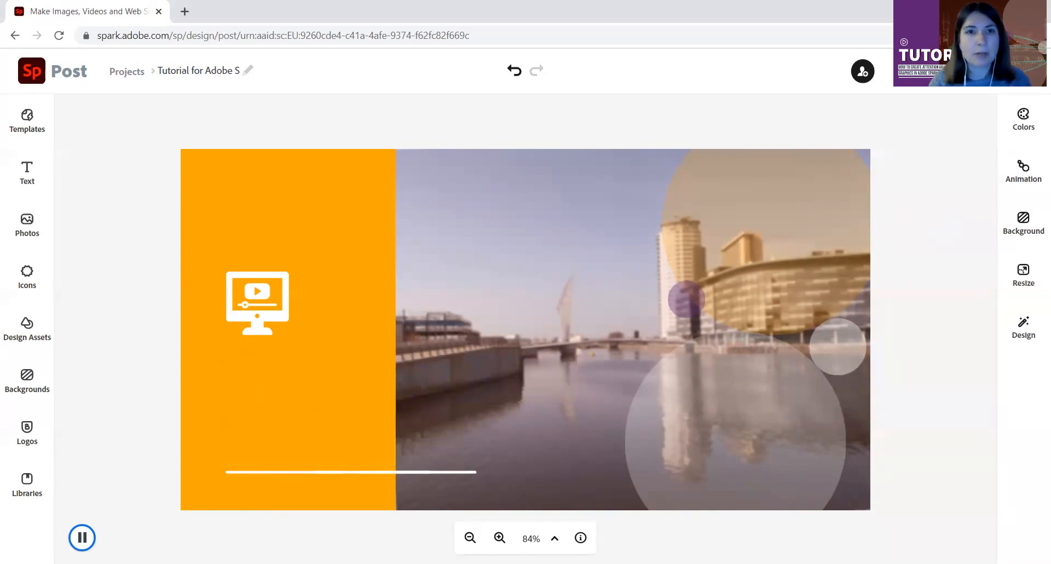
- Check the download formats offered for the animated design and leave without downloading
{"action": "left_click", "coordinate": [929, 71]}
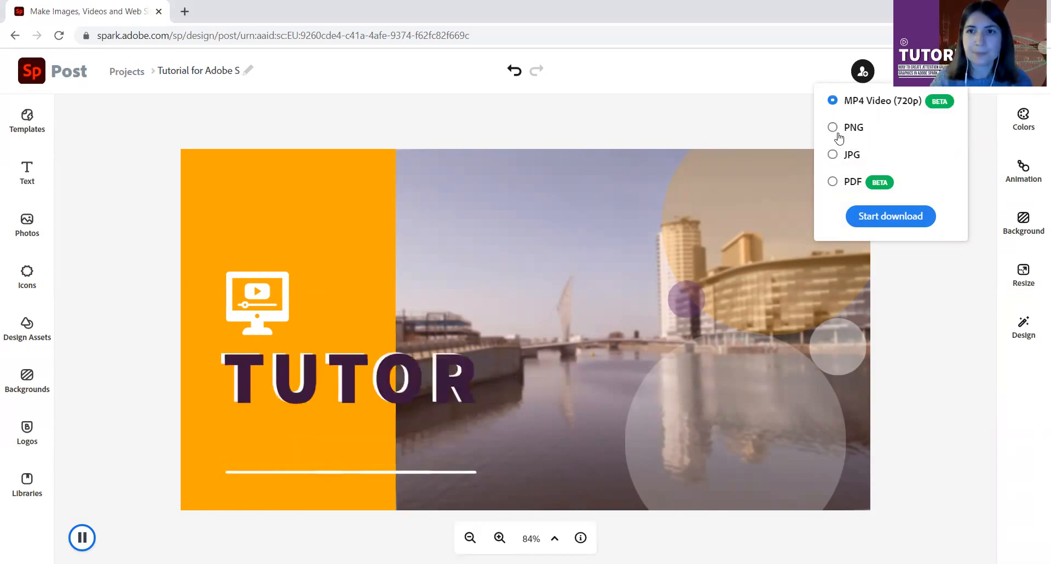
{"action": "left_click", "coordinate": [1026, 178]}
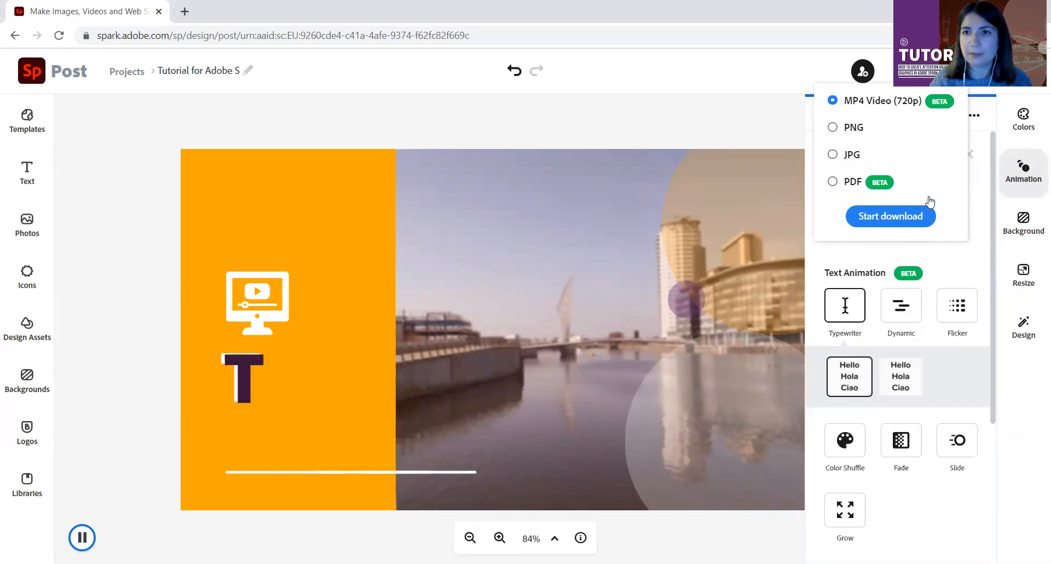
{"action": "left_click", "coordinate": [779, 115]}
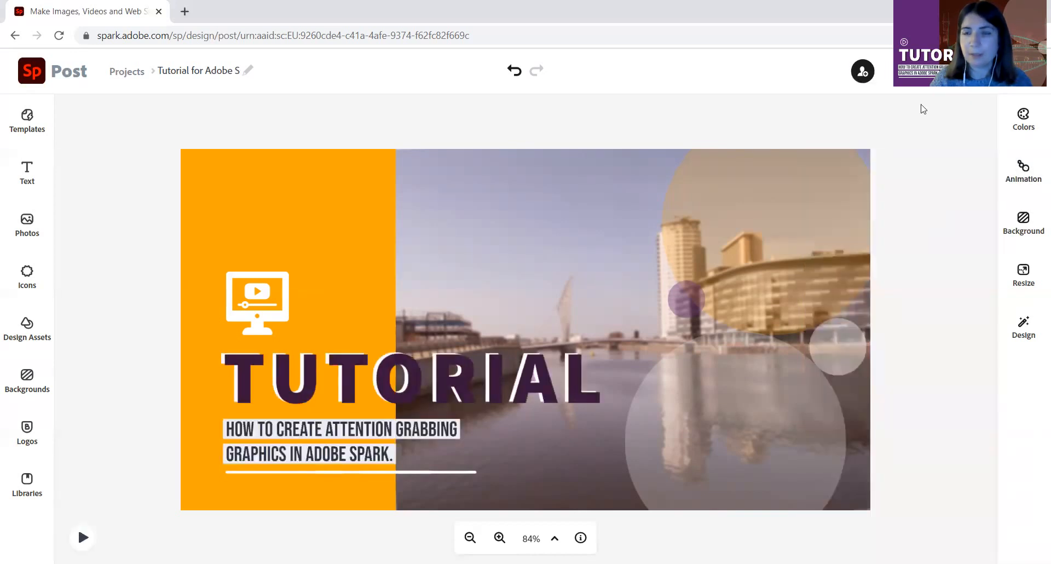
- Set the design's animation to None and download the graphic as a PNG
{"action": "left_click", "coordinate": [1025, 172]}
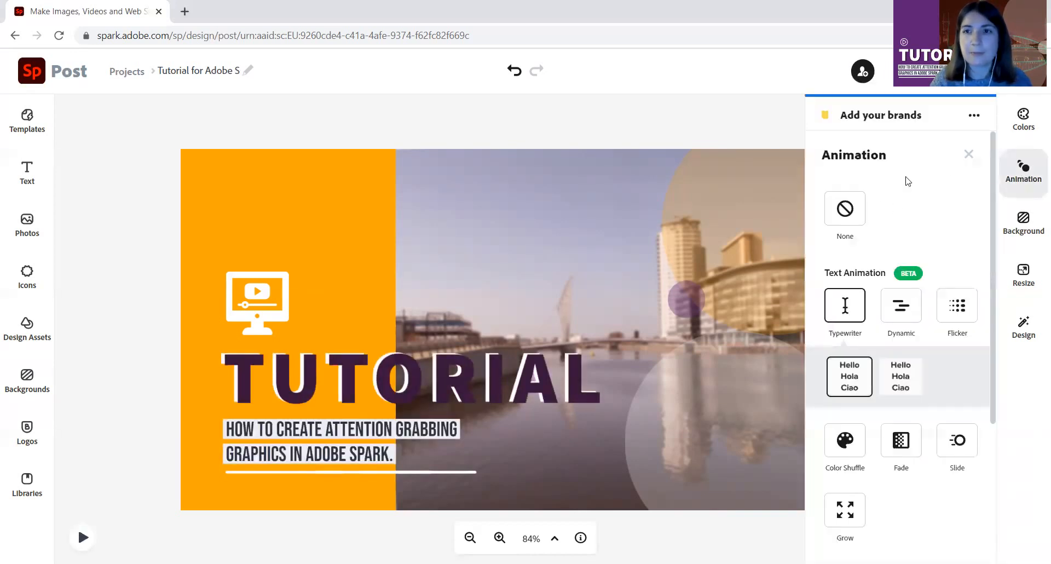
{"action": "left_click", "coordinate": [848, 211]}
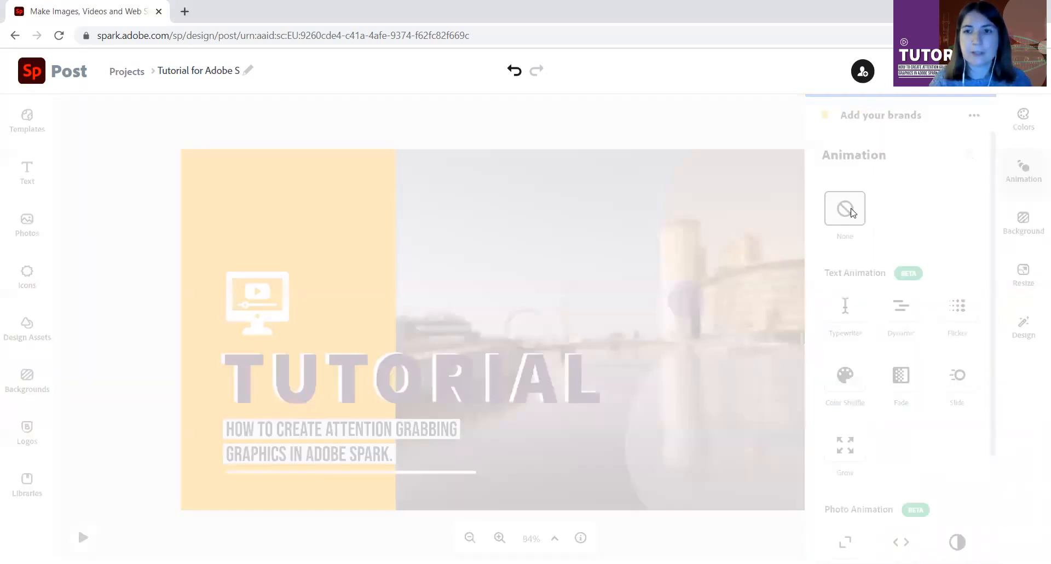
{"action": "left_click", "coordinate": [911, 71]}
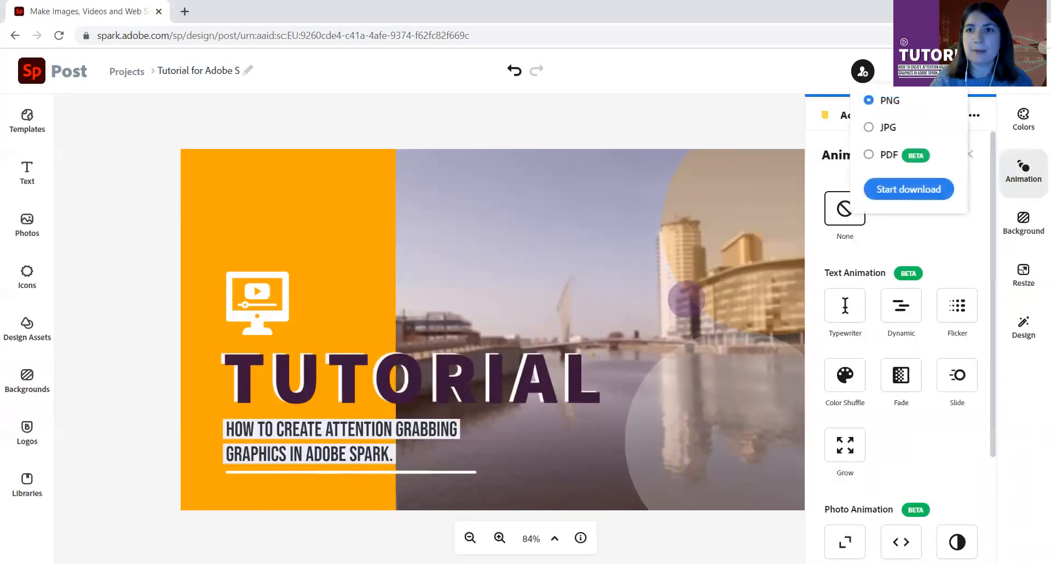
{"action": "left_click", "coordinate": [889, 190]}
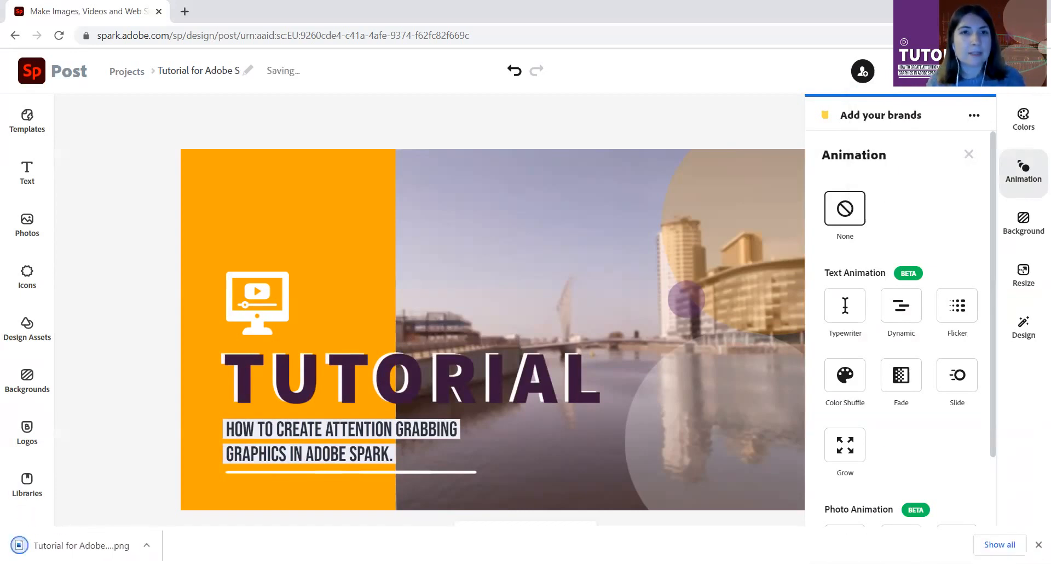
- Examine the publishing destinations for the design, close them without sharing, and bring up the sharing choices again
{"action": "left_click", "coordinate": [1019, 71]}
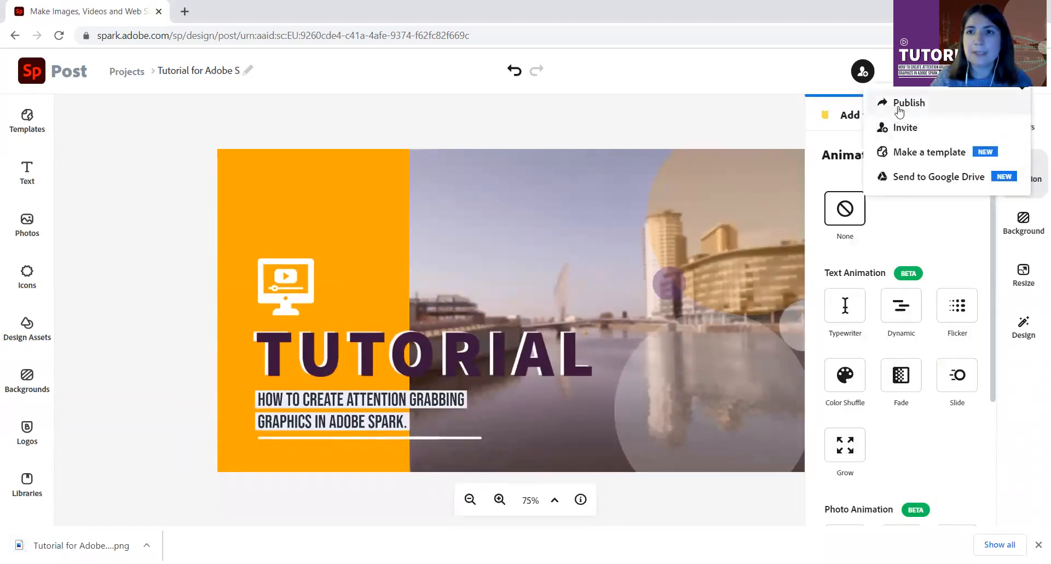
{"action": "left_click", "coordinate": [898, 107]}
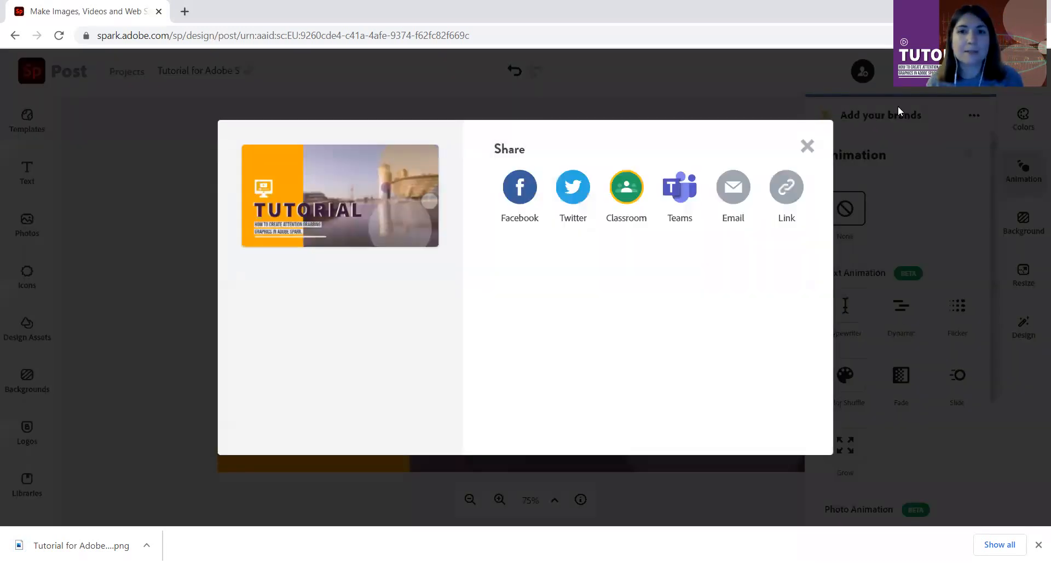
{"action": "left_click", "coordinate": [807, 147]}
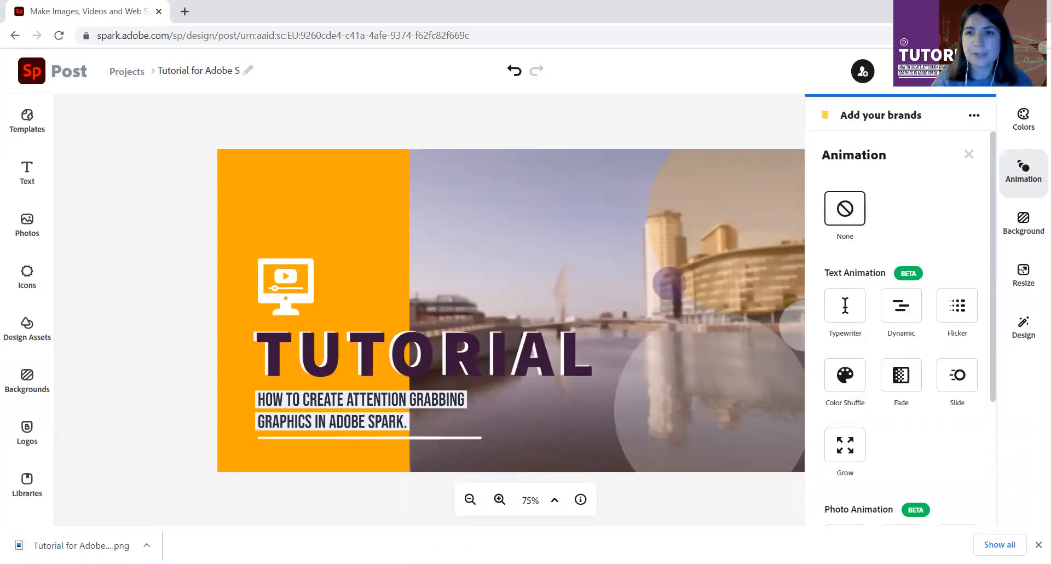
{"action": "left_click", "coordinate": [935, 71]}
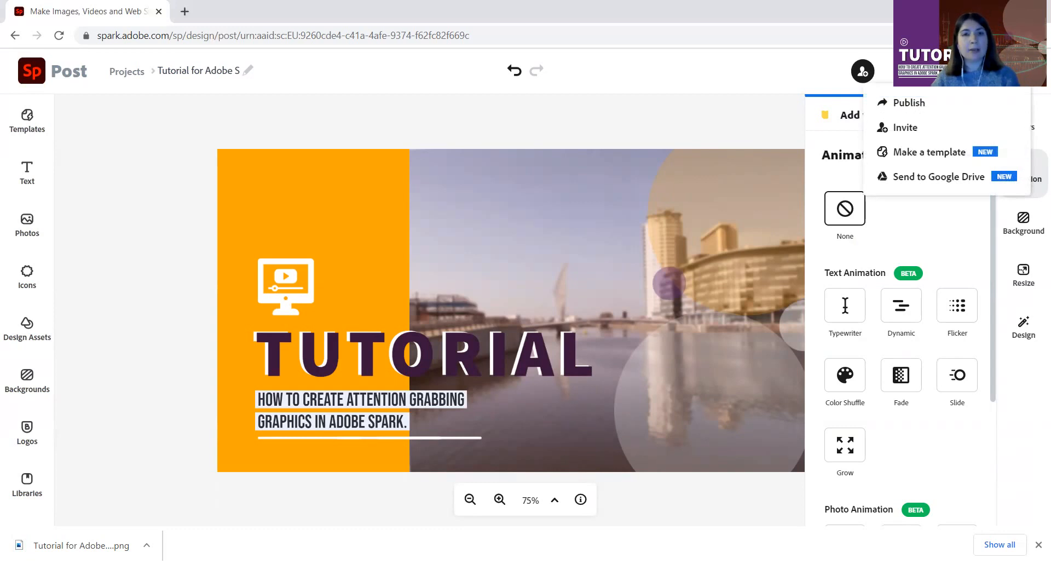